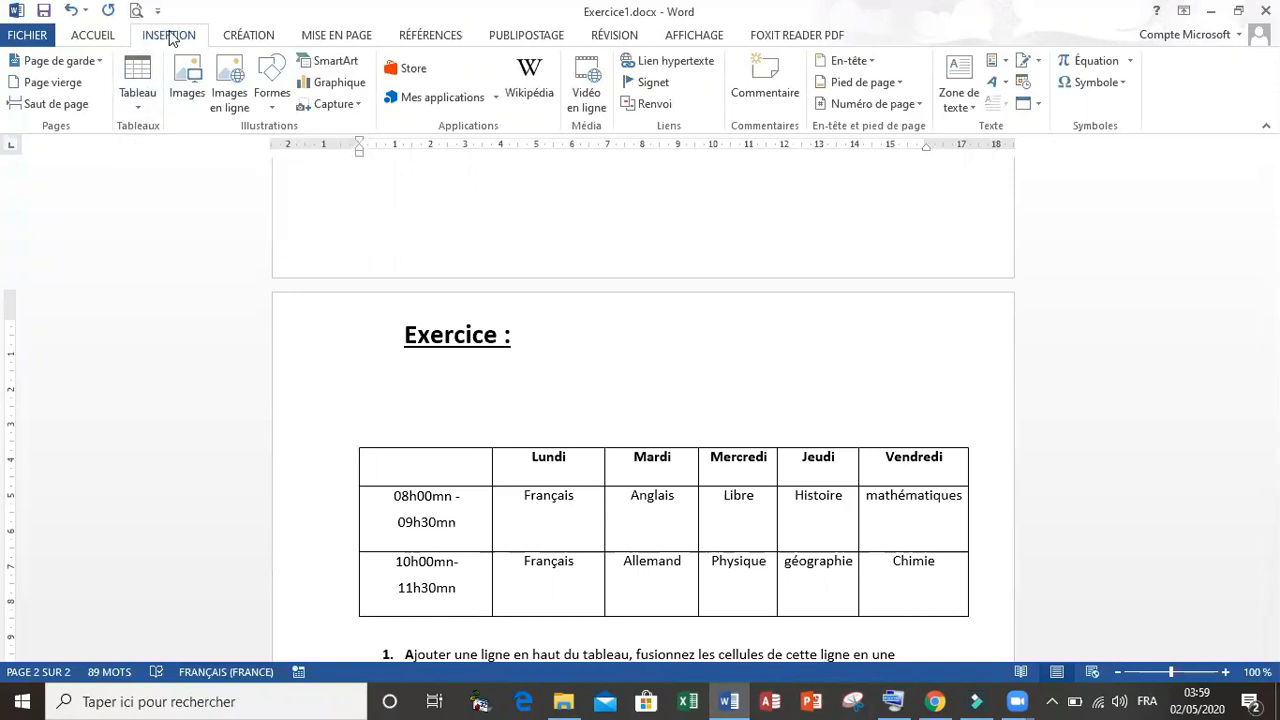
Try inserting a table of six columns and three rows above the timetable, and undo it.
click(141, 110)
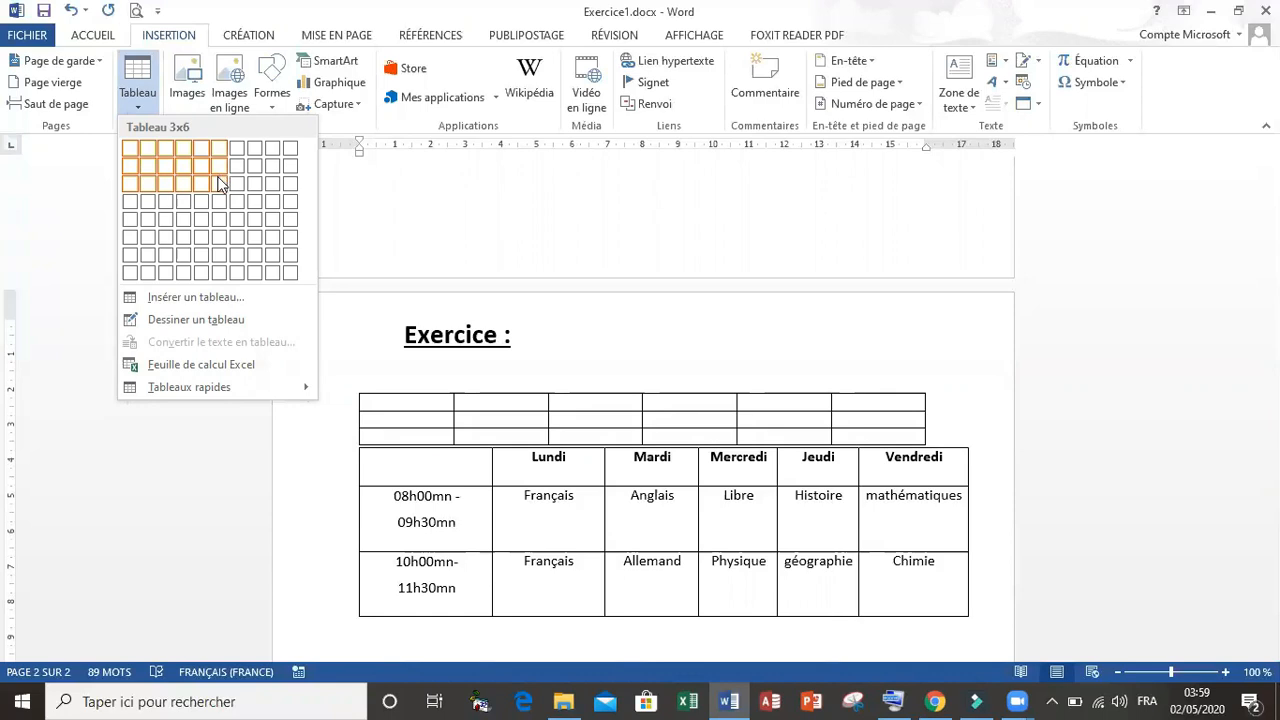
click(218, 183)
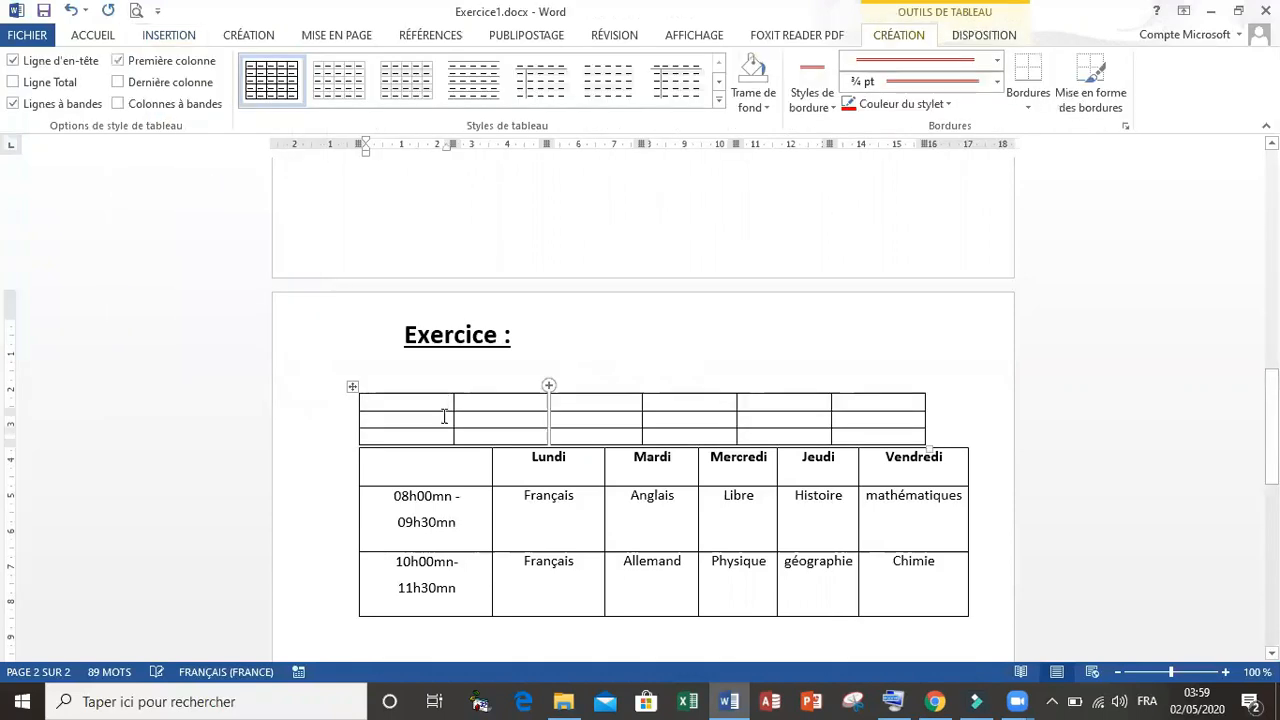
click(71, 12)
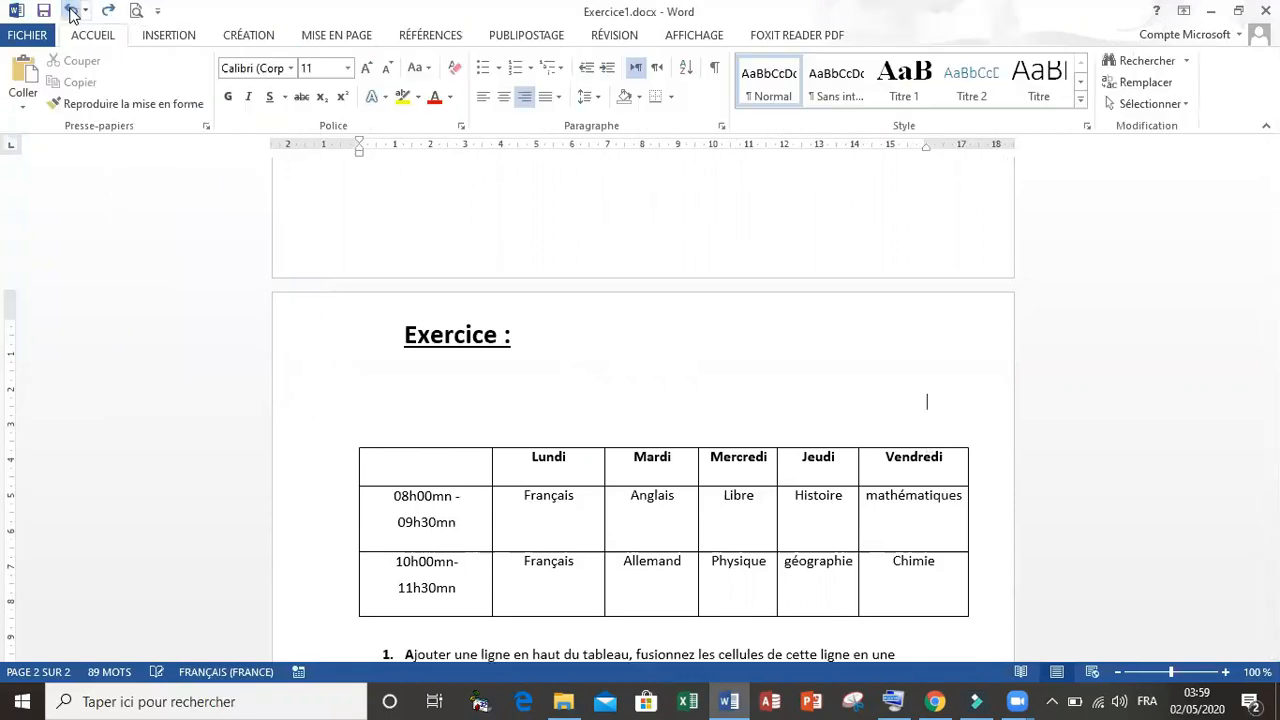
Try configuring a new table with 6 columns and 3 rows in the table insertion dialog, and cancel it.
click(172, 40)
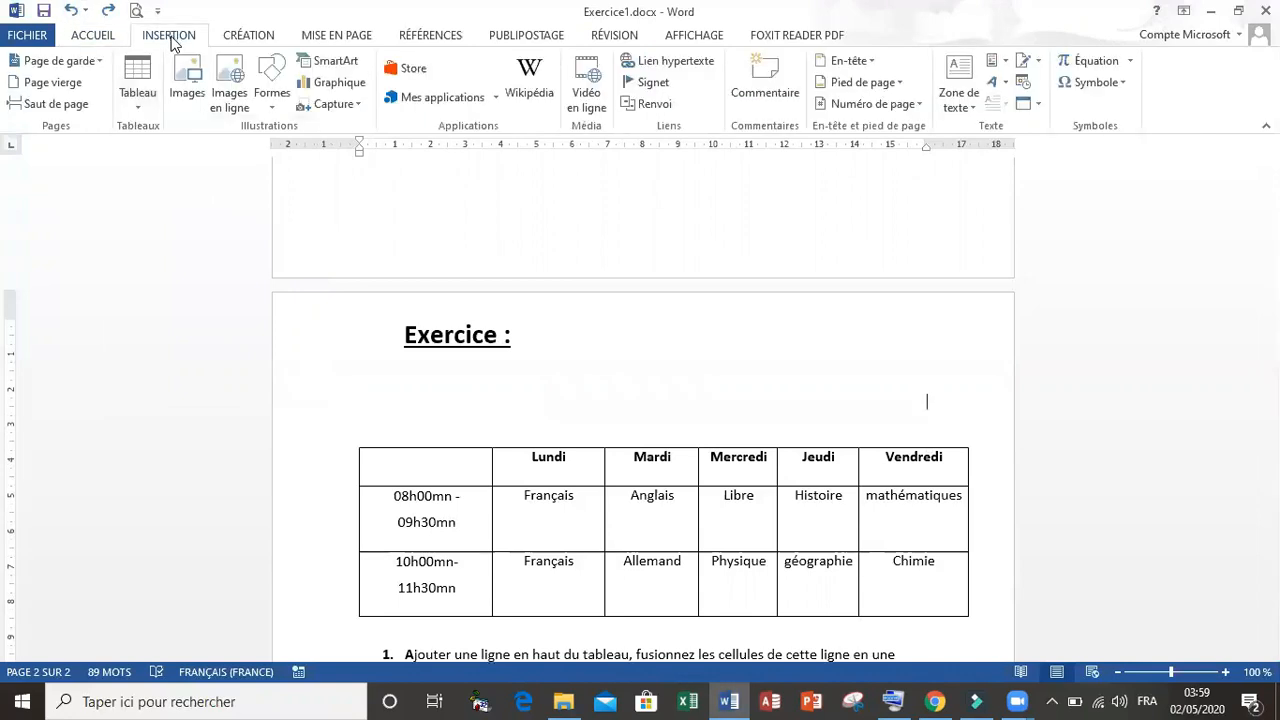
click(146, 101)
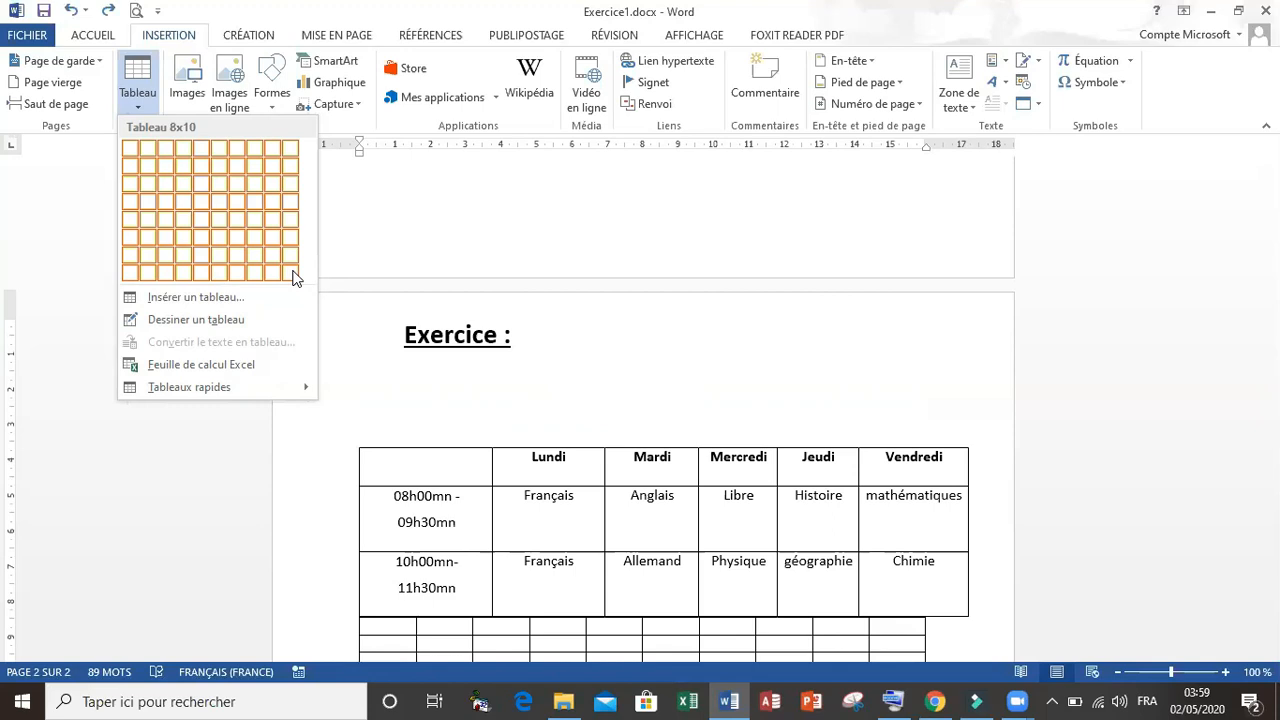
click(212, 296)
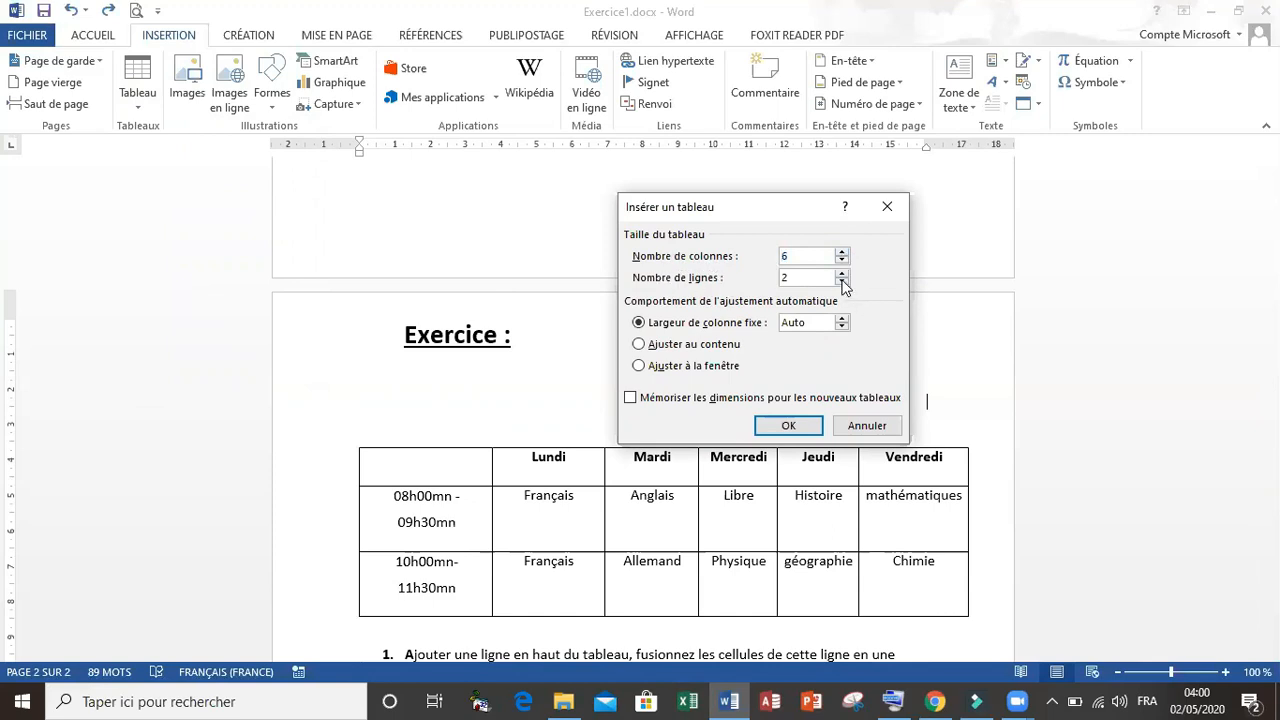
click(842, 273)
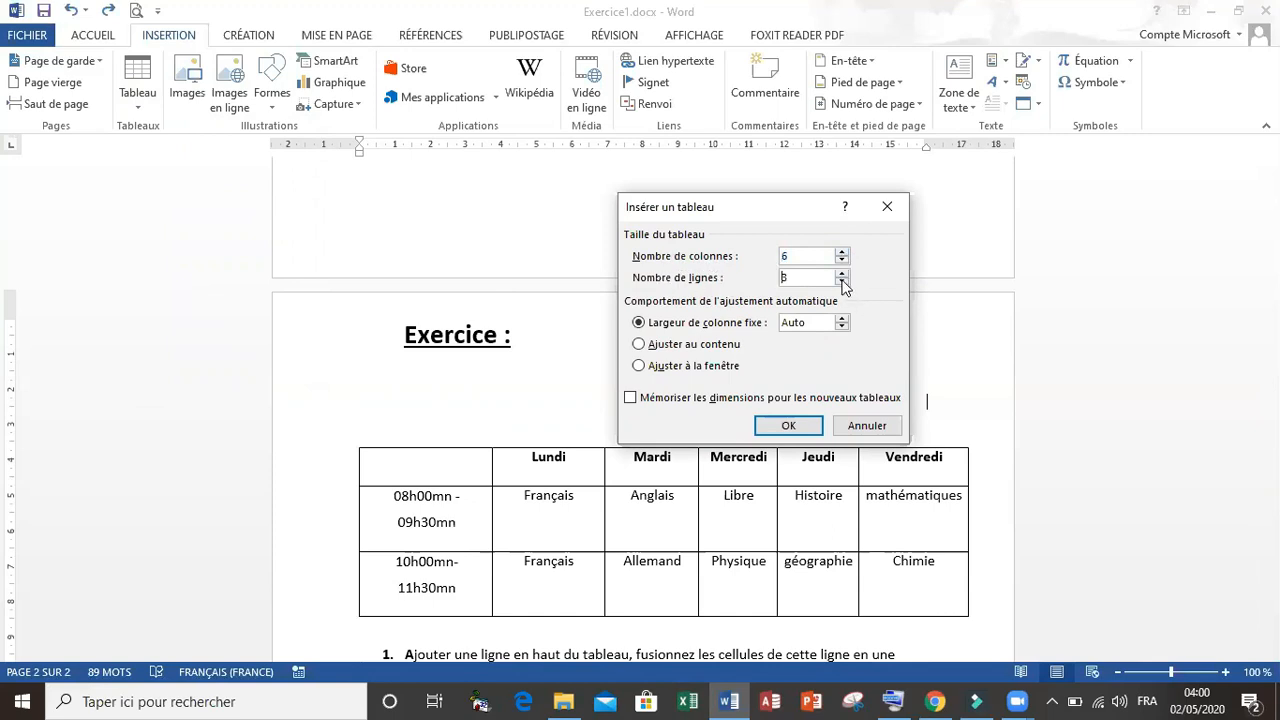
click(868, 428)
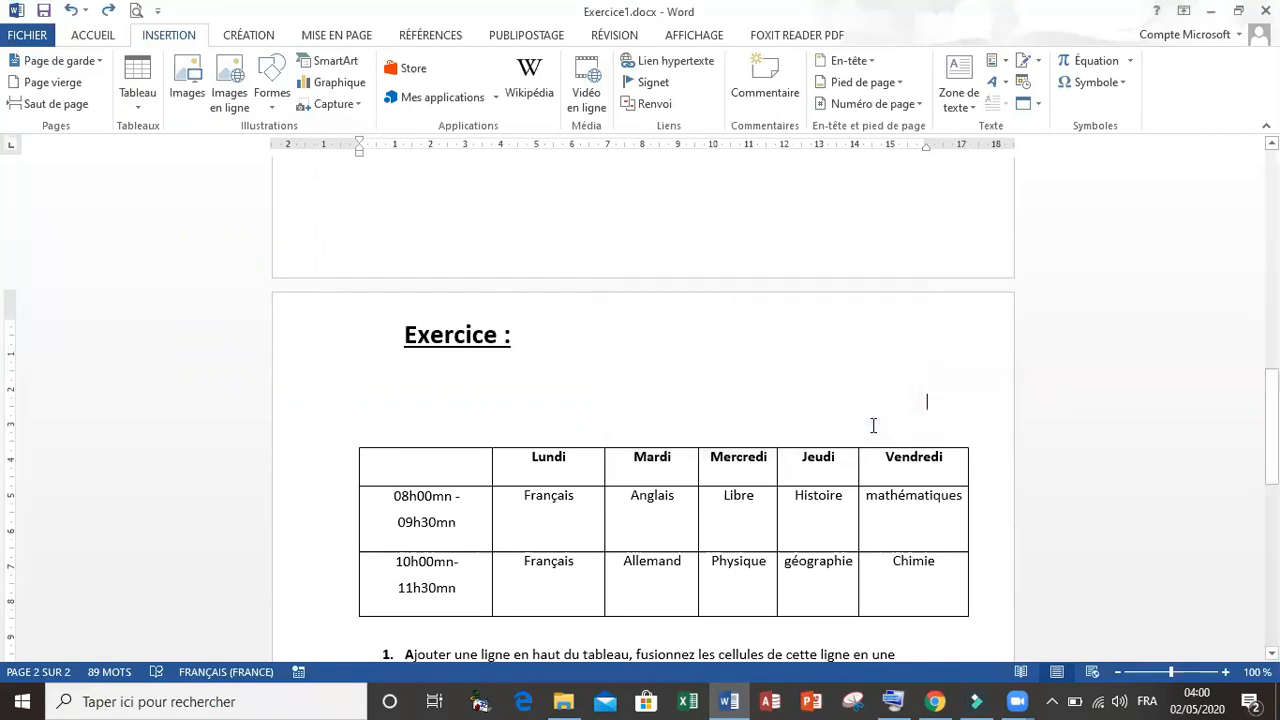
drag(1272, 390, 1272, 416)
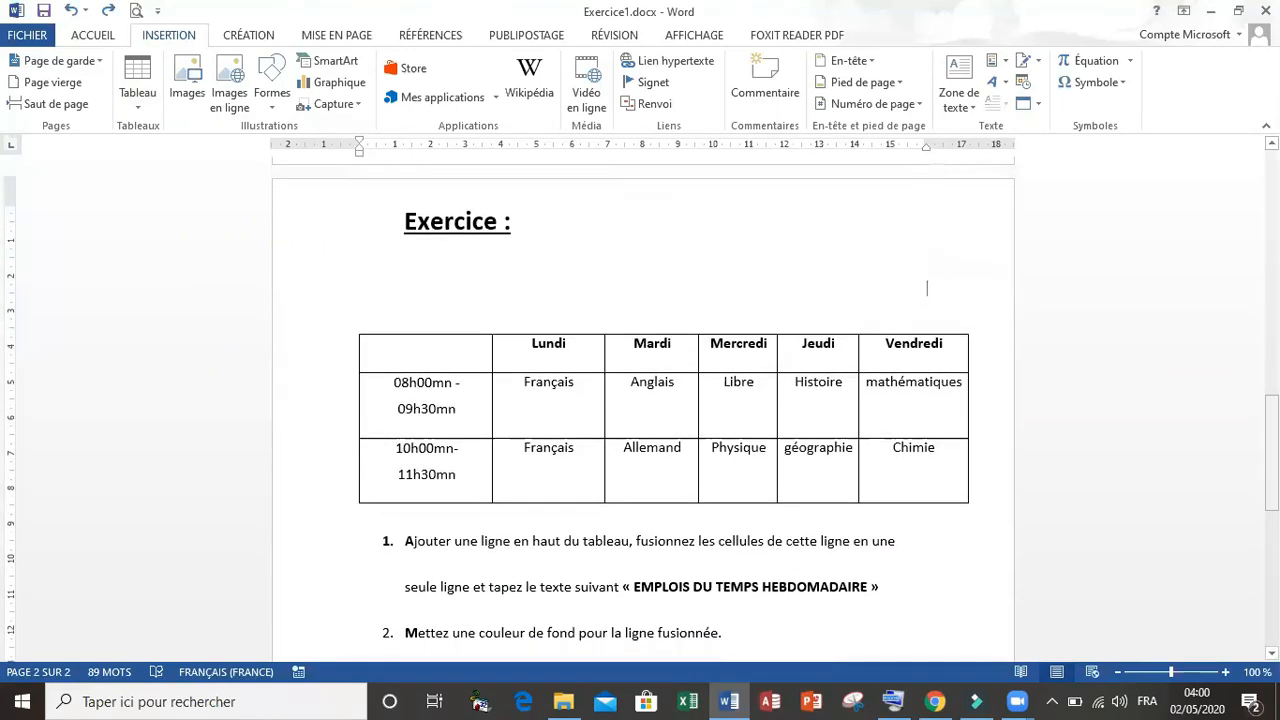
click(142, 108)
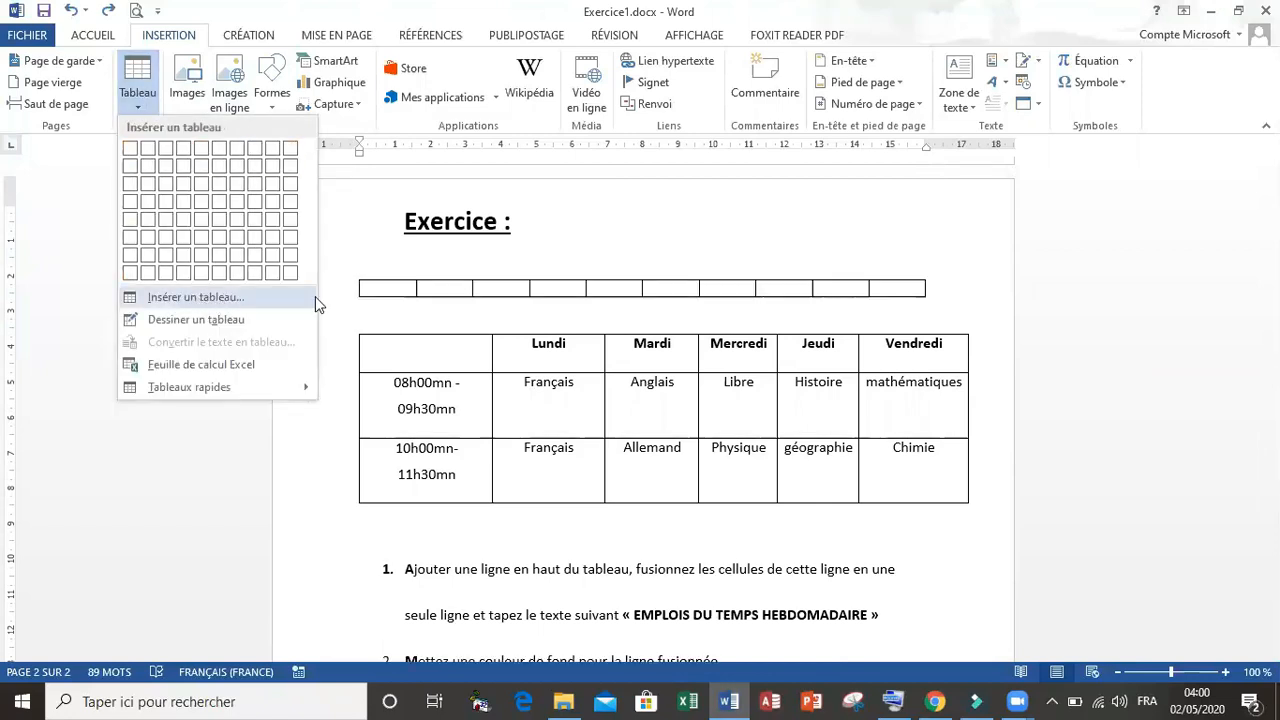
click(967, 312)
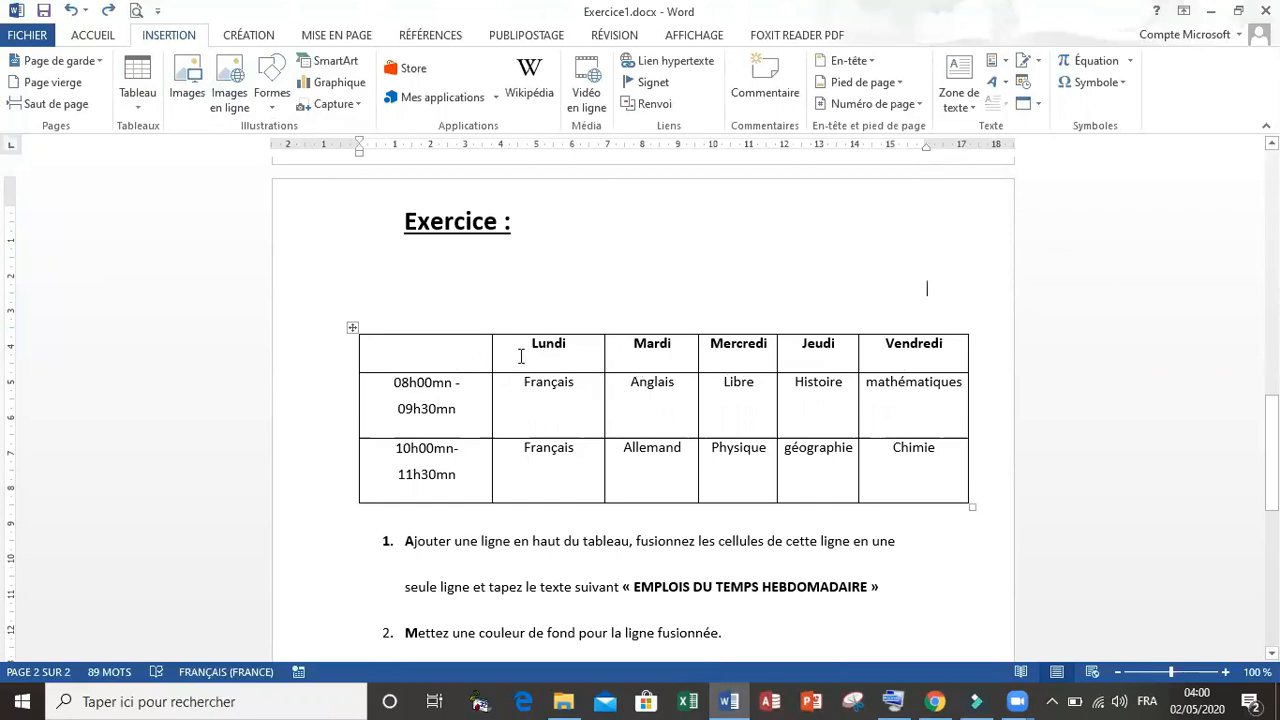
Shade the timetable's whole header row, including the empty first cell, with a light blue theme colour.
drag(531, 345, 566, 345)
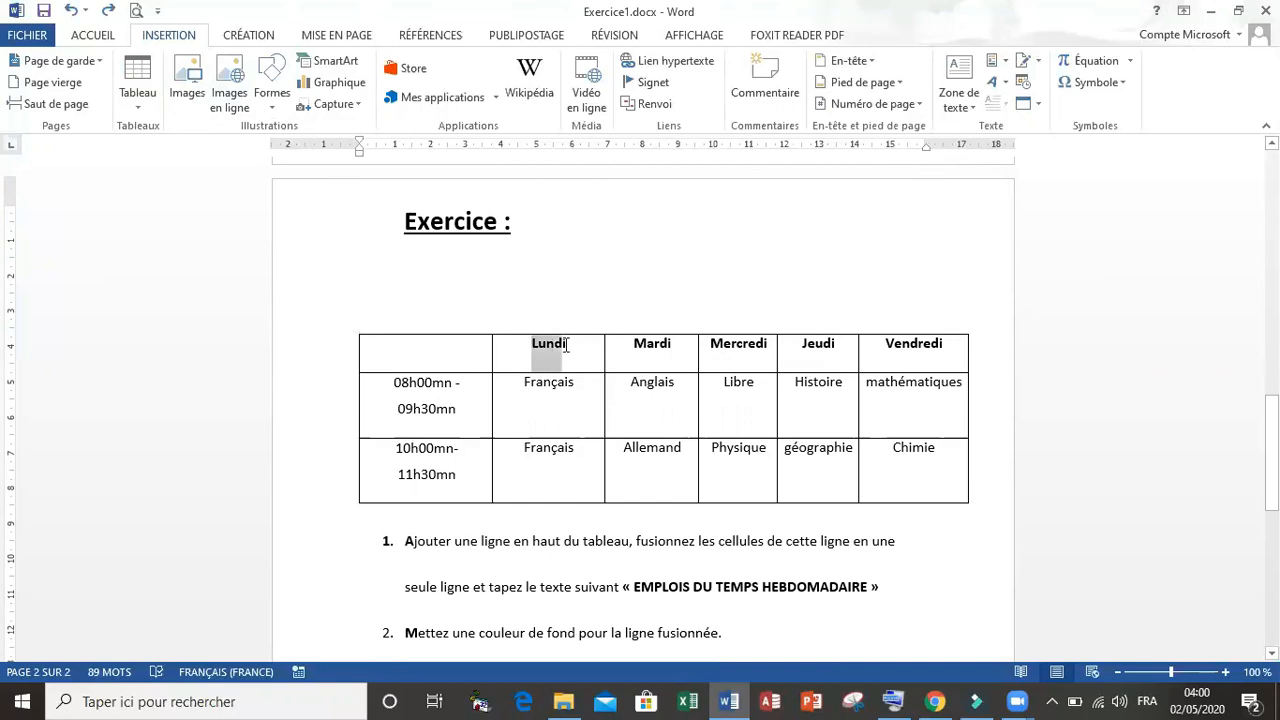
drag(452, 352, 894, 350)
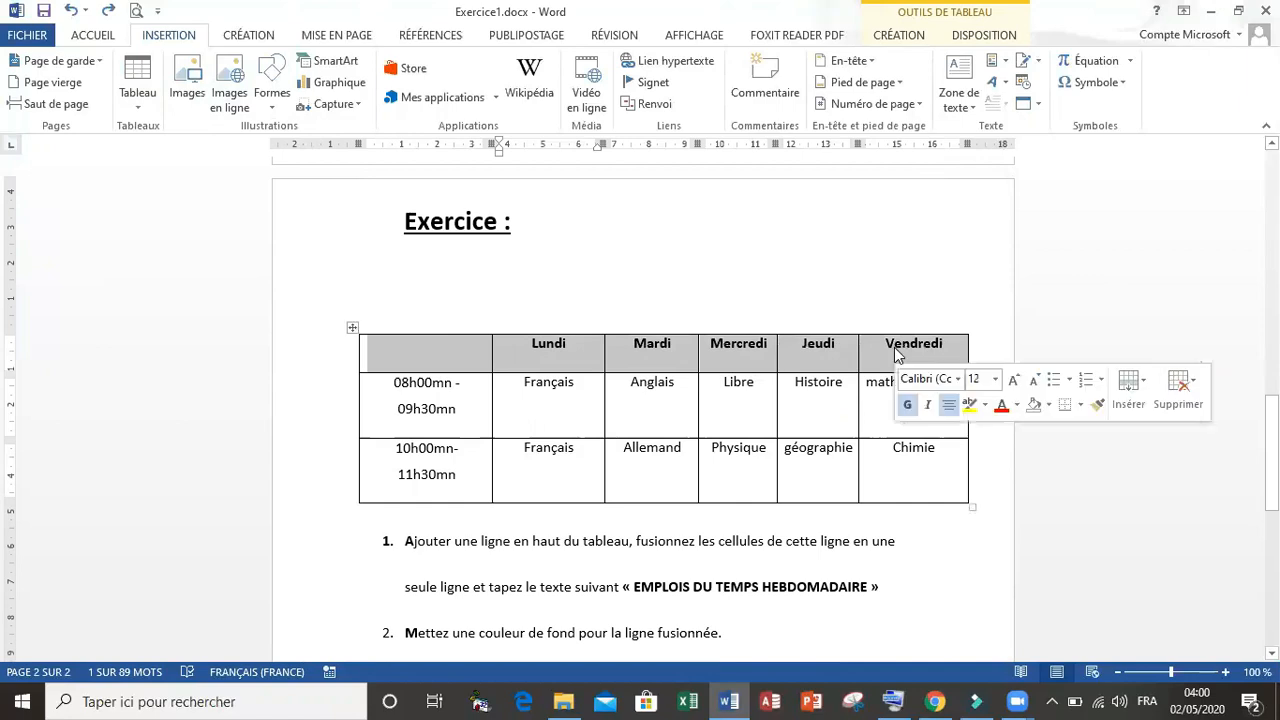
click(95, 35)
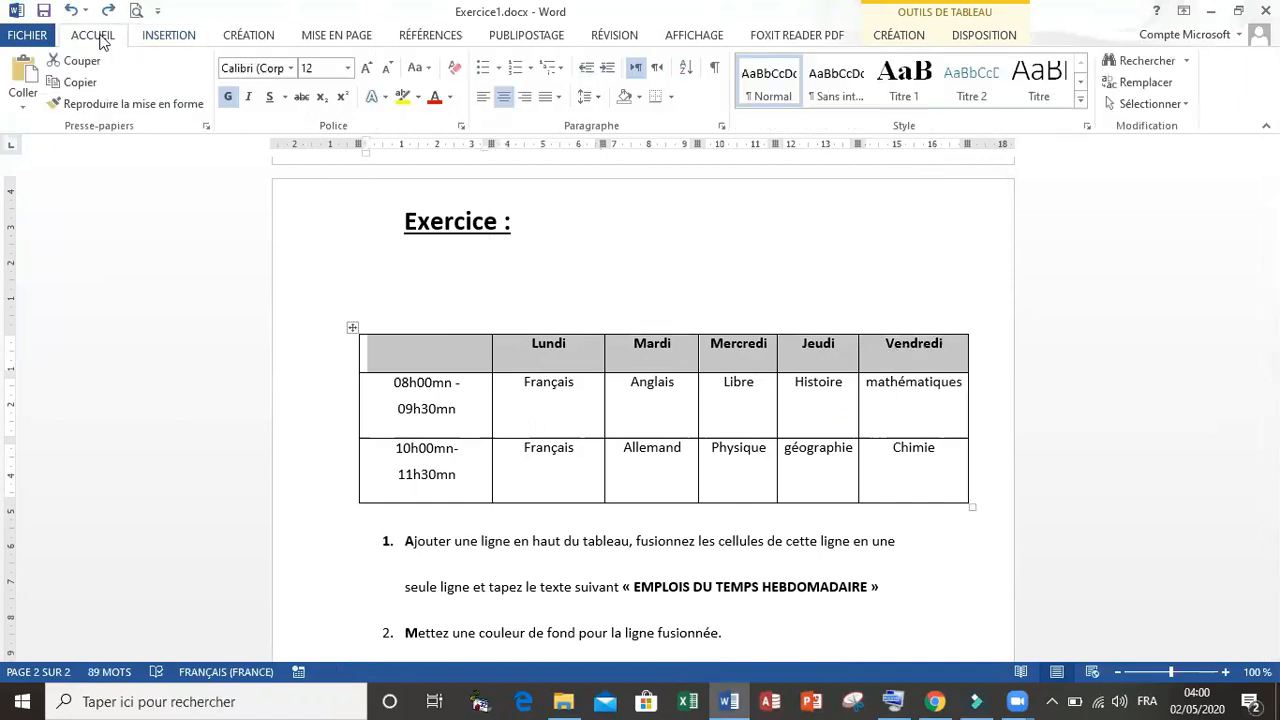
click(640, 99)
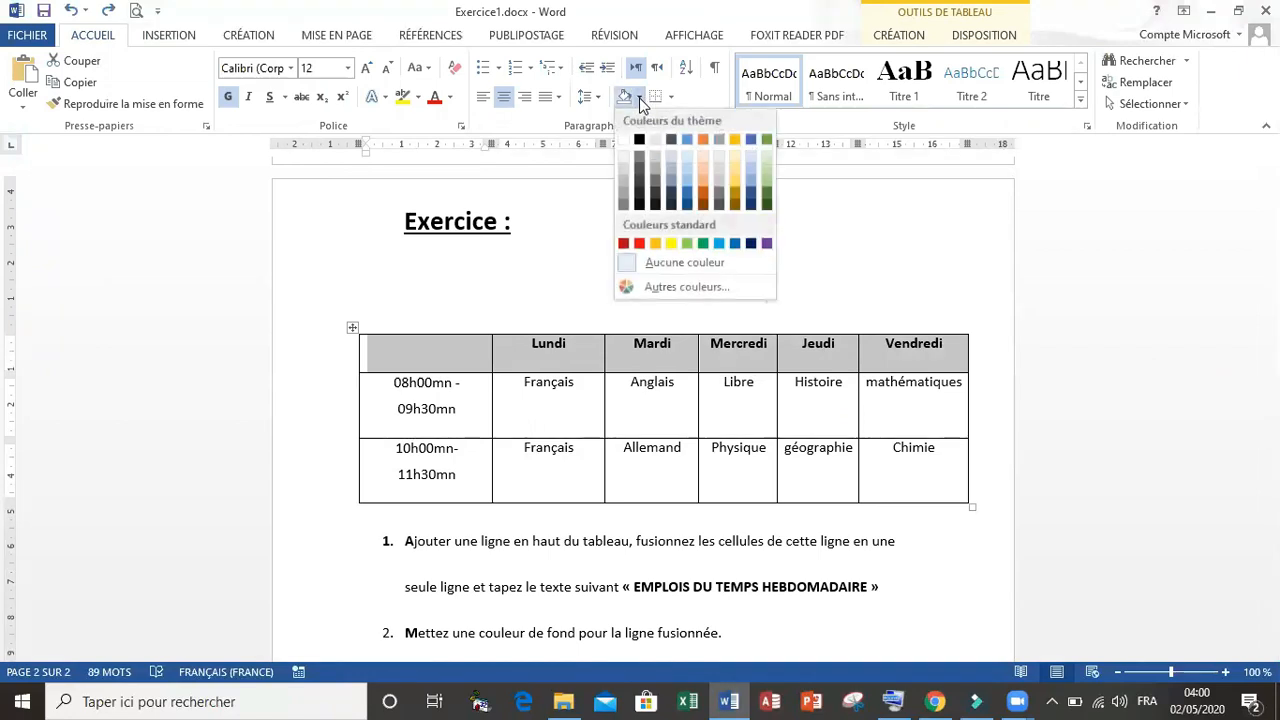
click(752, 171)
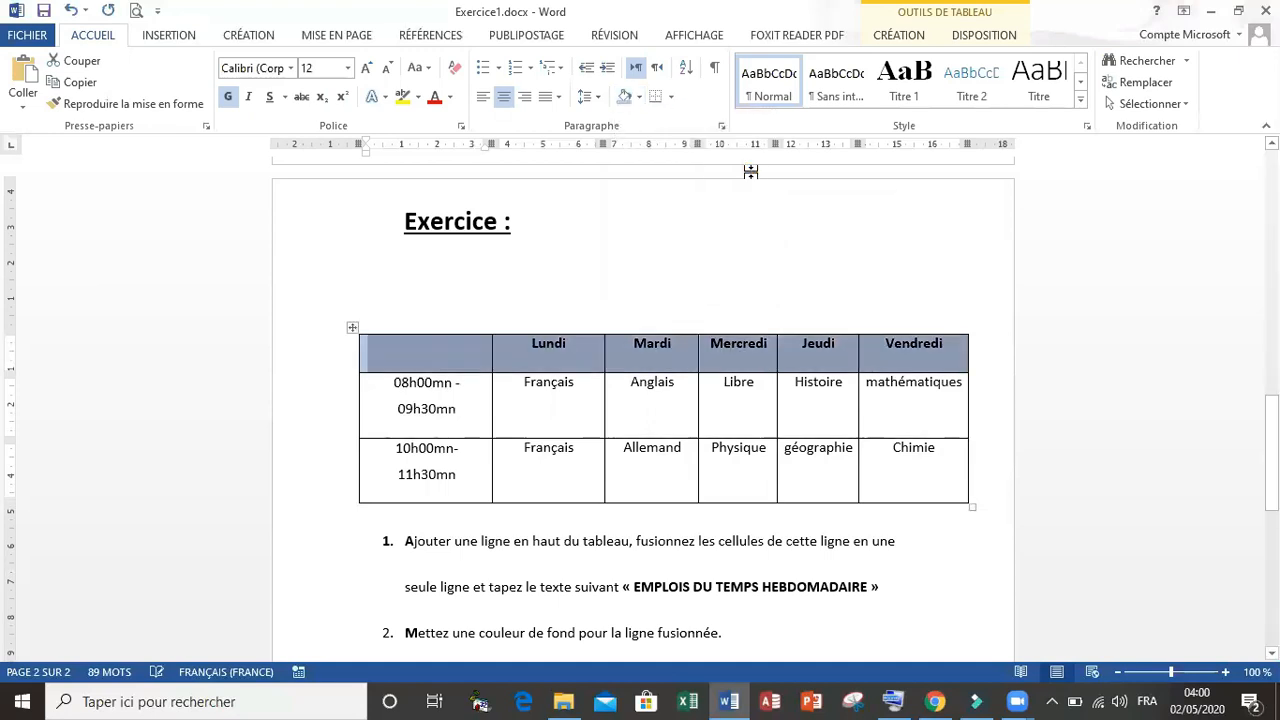
click(517, 430)
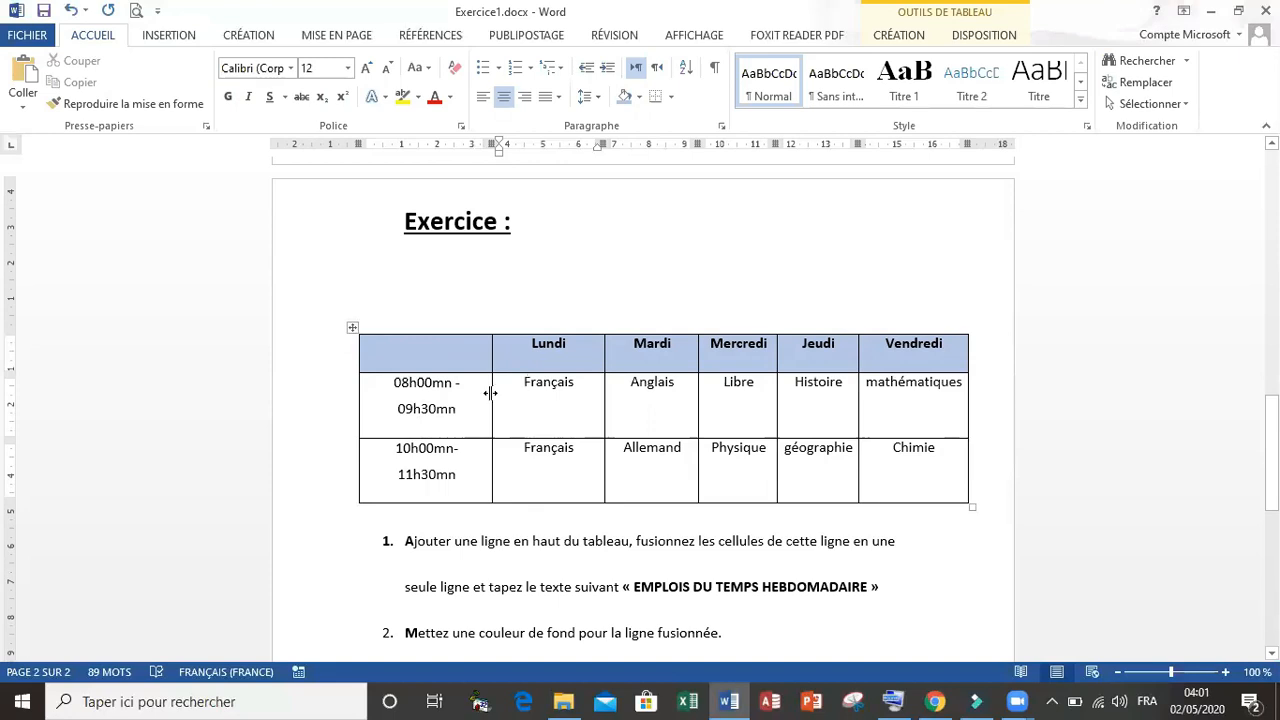
Try widening the timetable's first column by moving its border with the Lundi column, and undo it.
drag(490, 393, 527, 391)
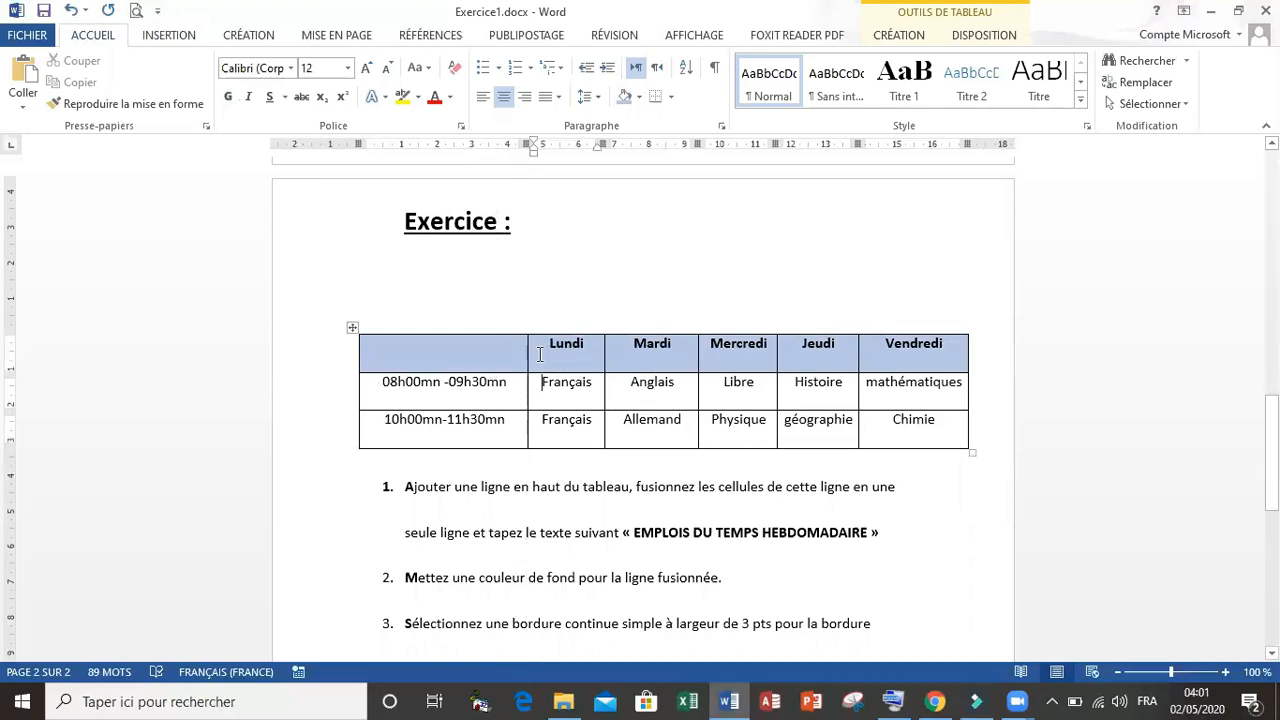
click(72, 10)
Try setting the preferred cell width of the timetable's first column to 4 cm in the table properties, and undo it.
click(425, 352)
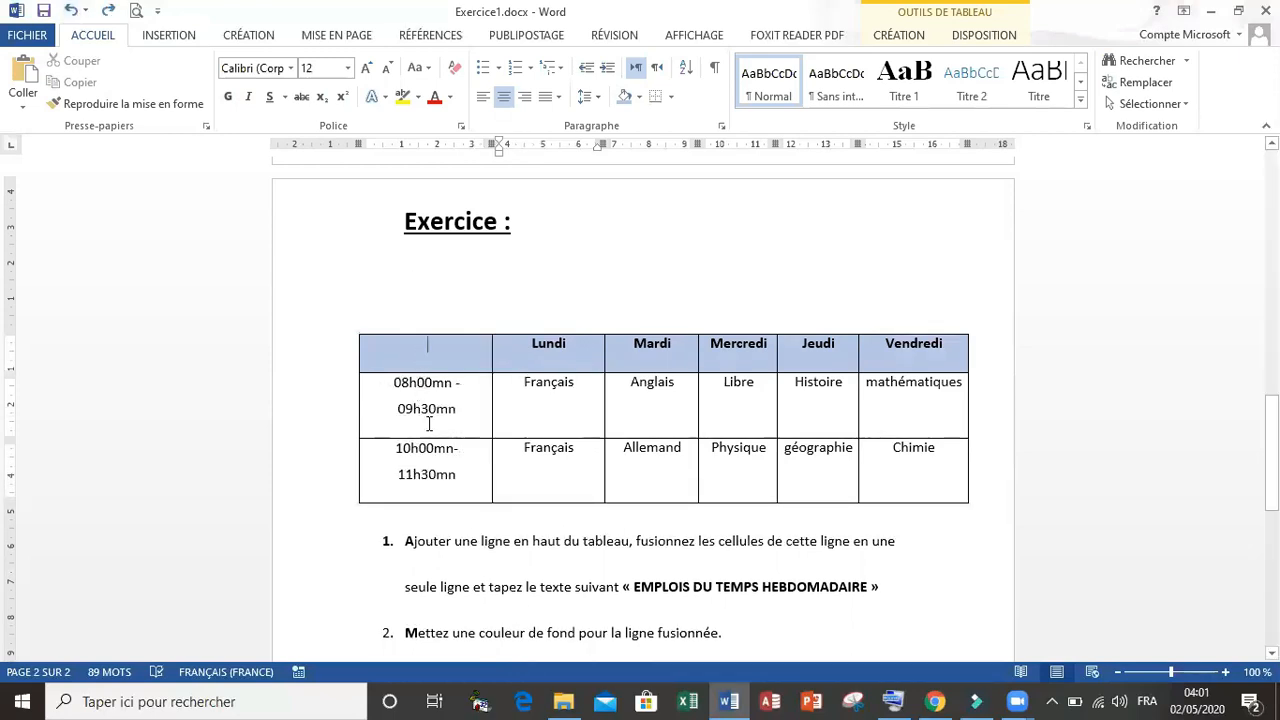
drag(429, 424, 429, 472)
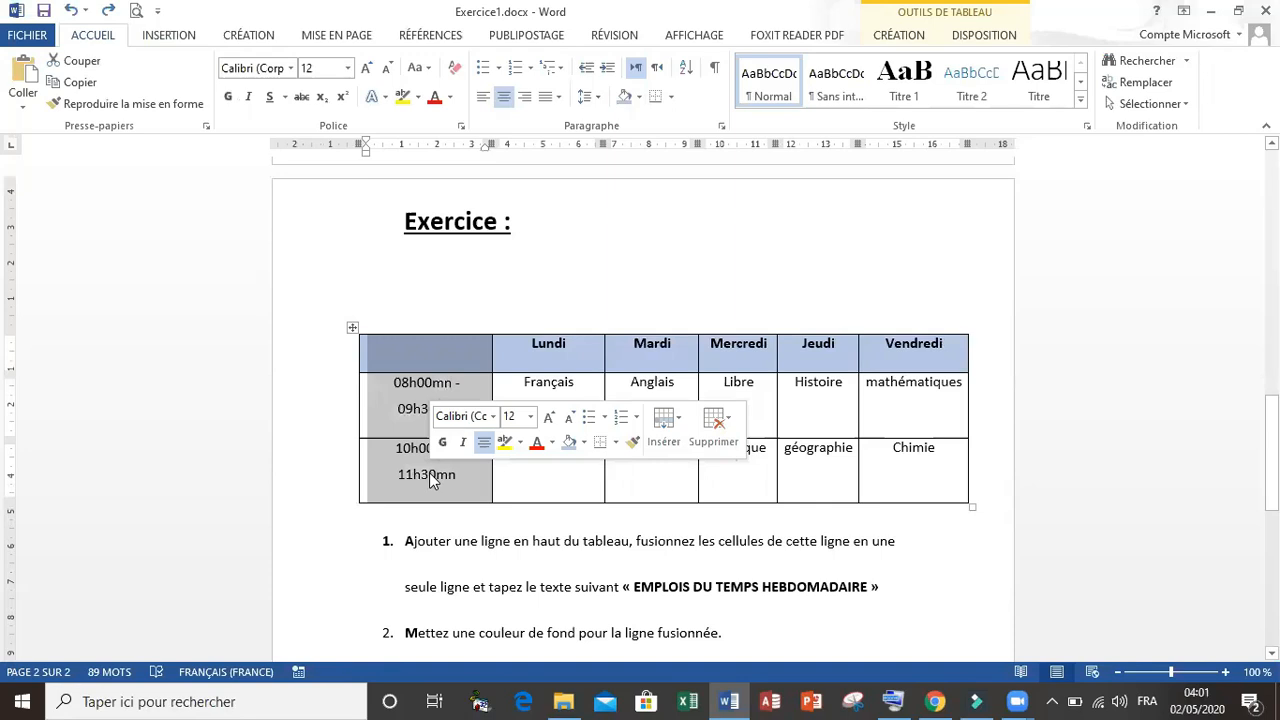
right_click(429, 472)
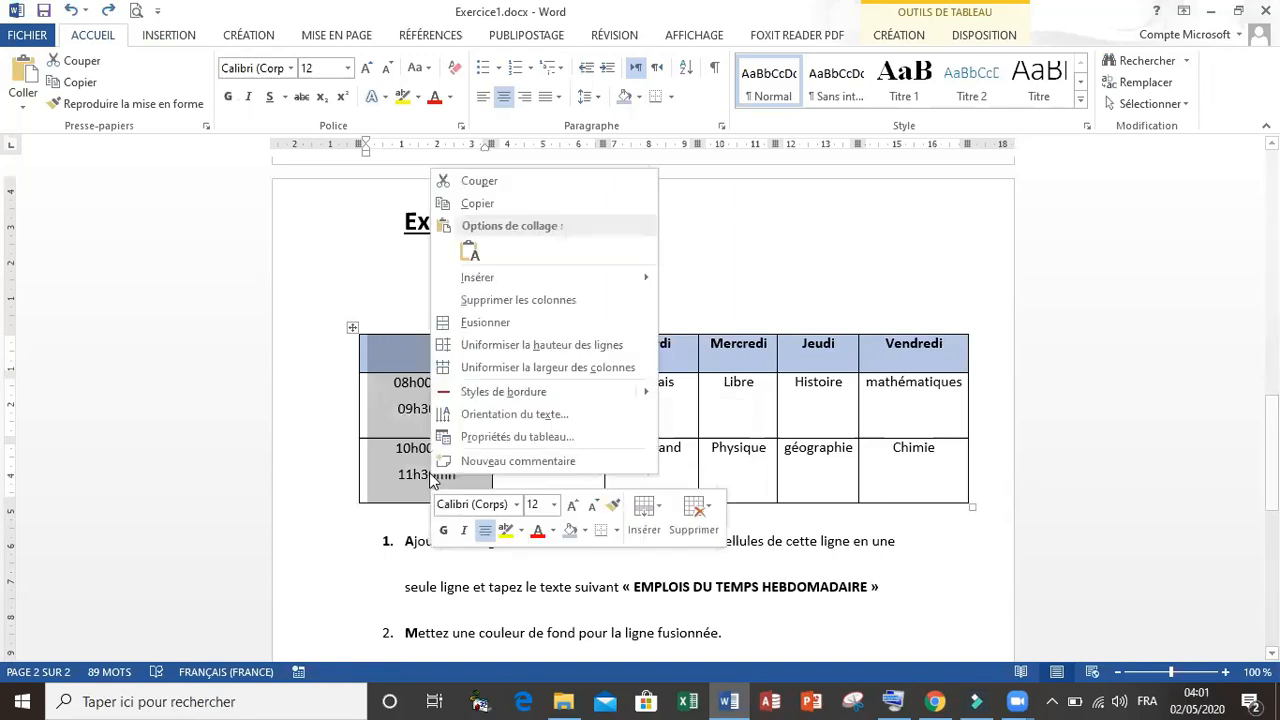
click(517, 437)
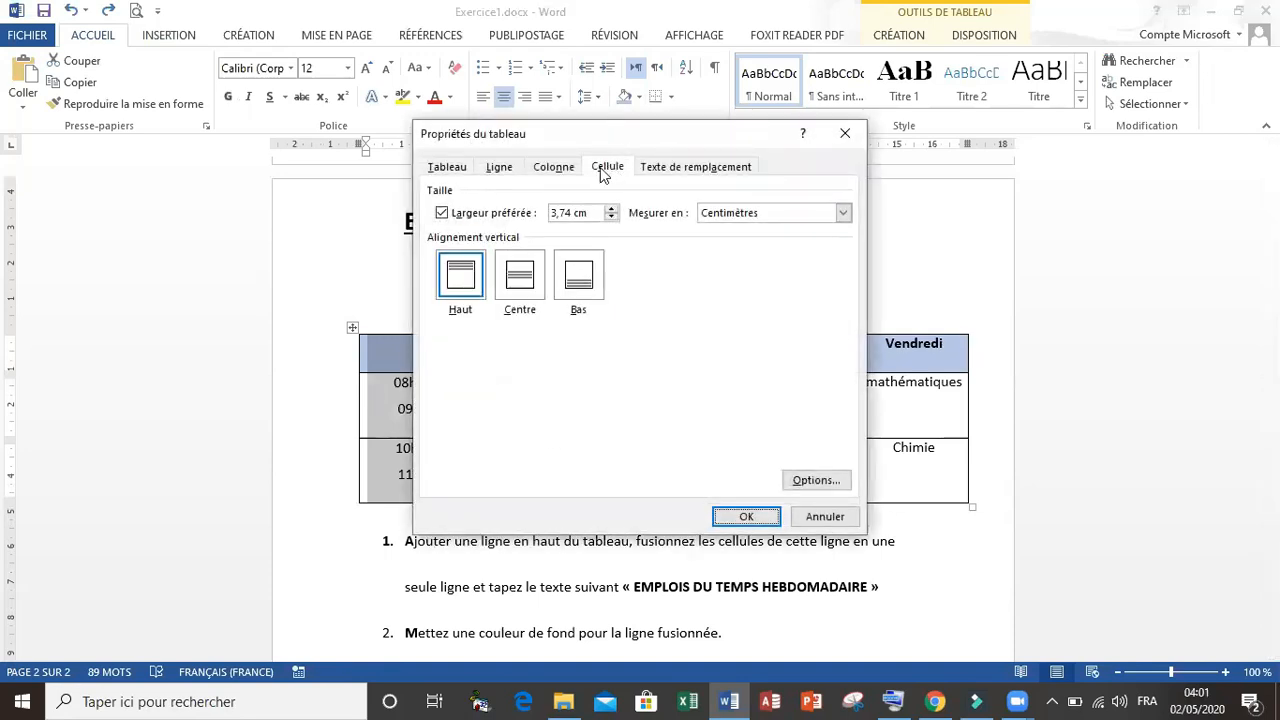
drag(626, 143, 679, 134)
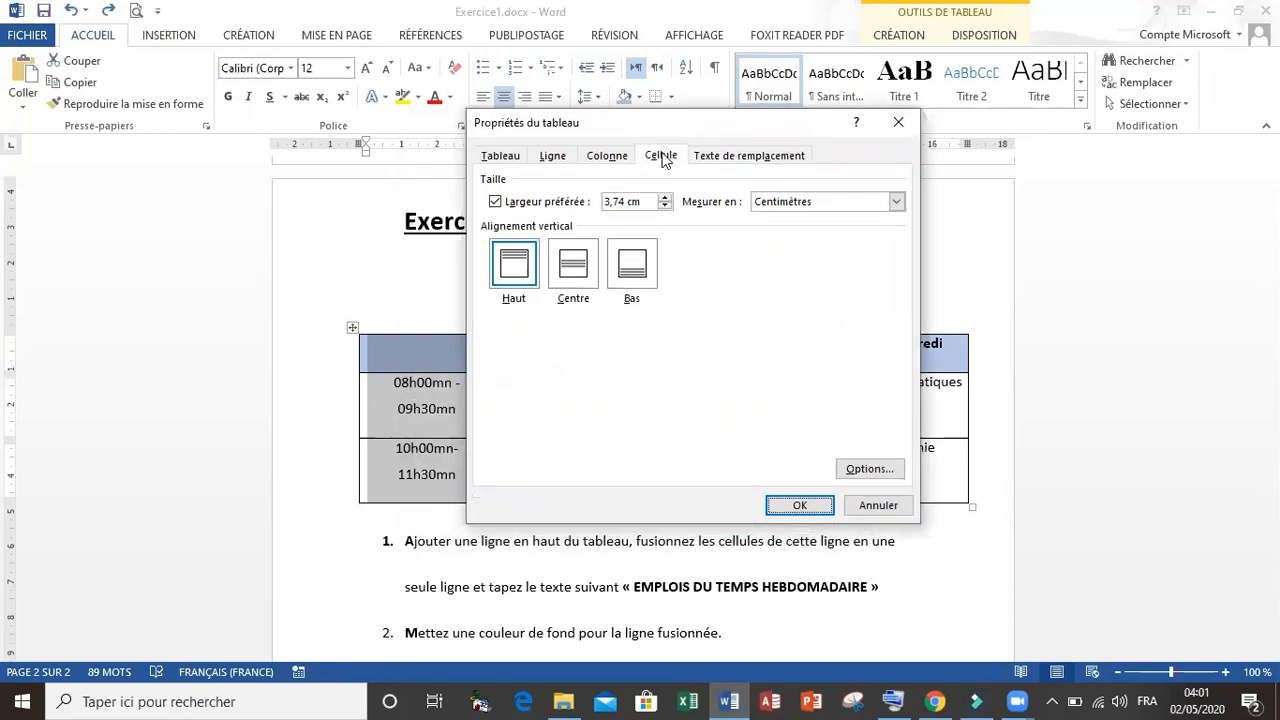
click(506, 161)
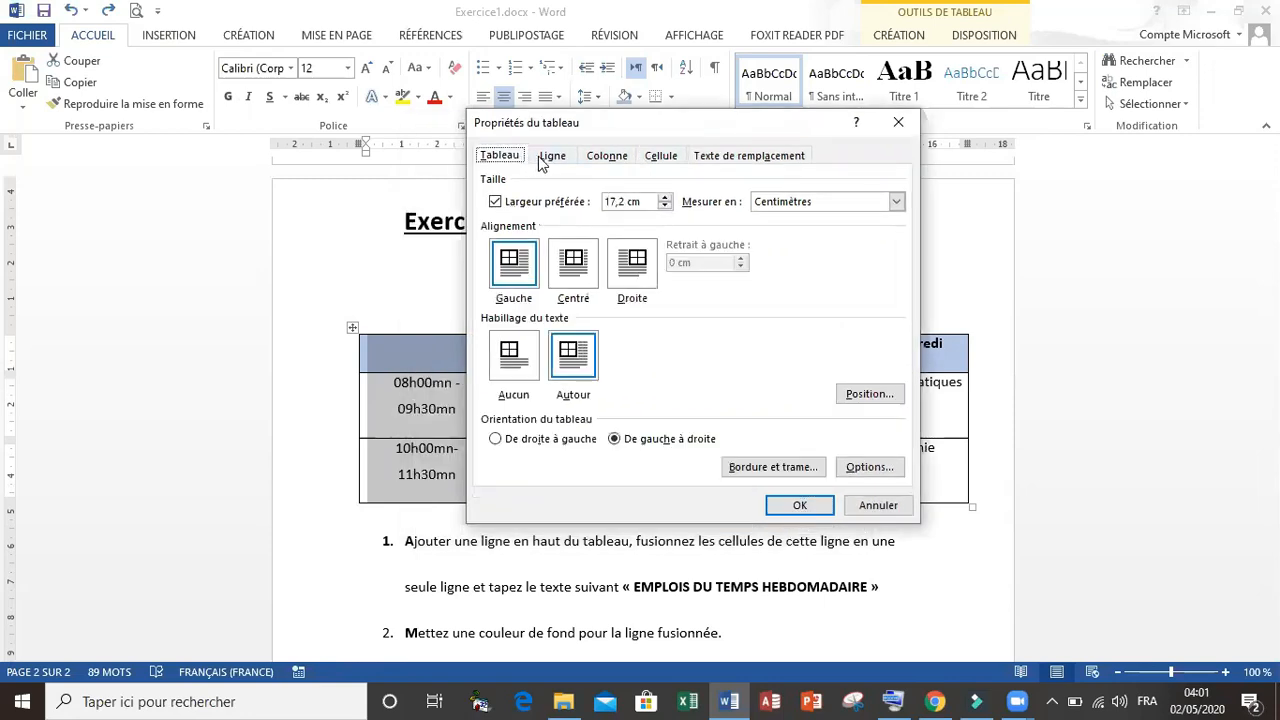
click(553, 160)
click(605, 162)
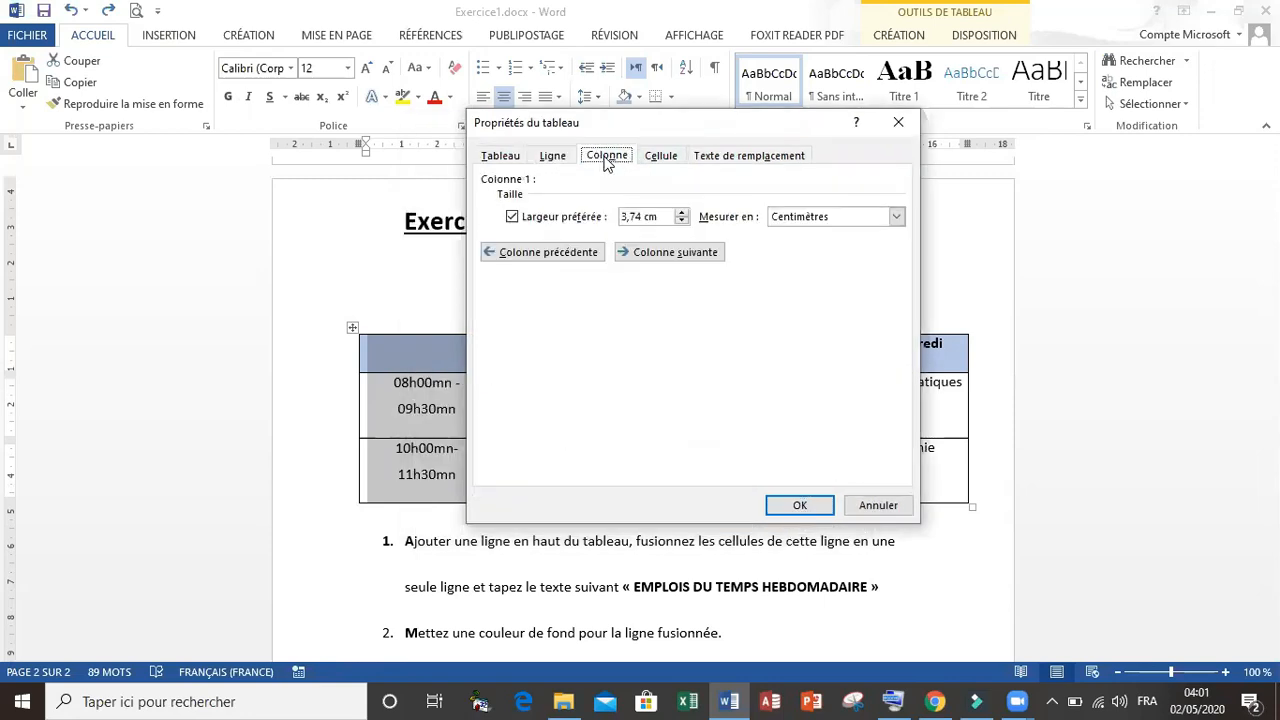
click(660, 156)
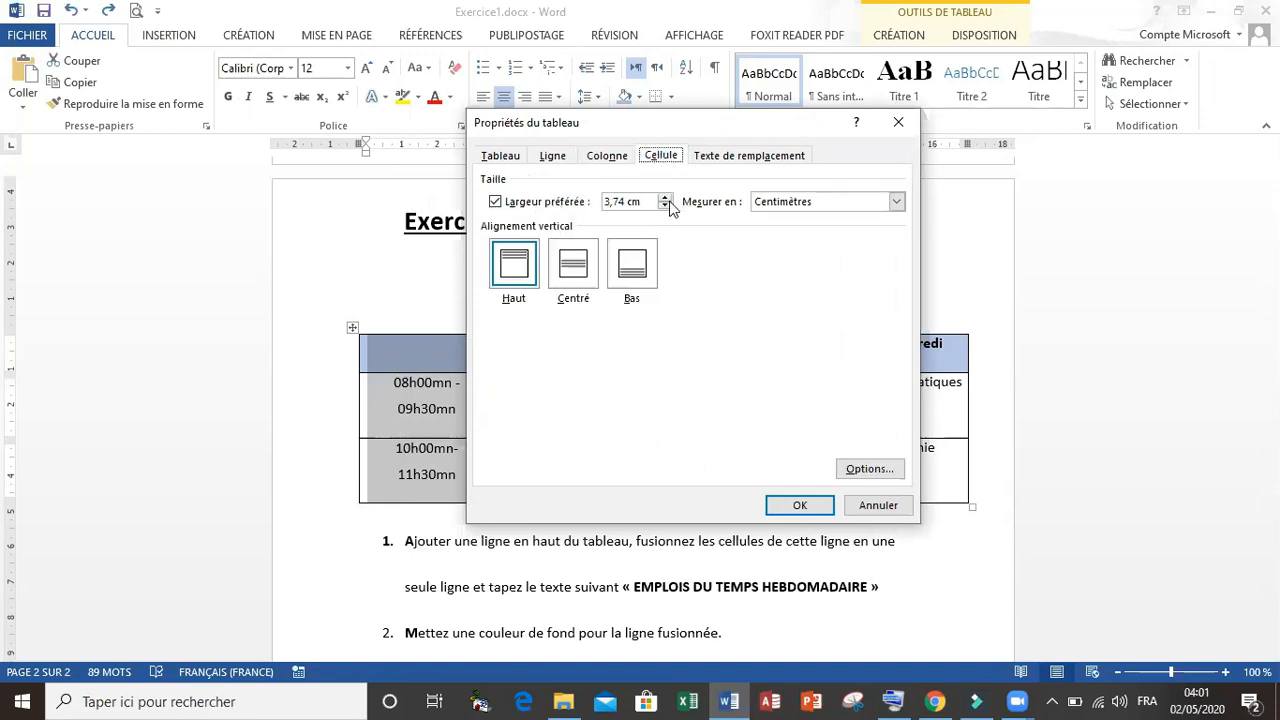
click(664, 197)
click(665, 197)
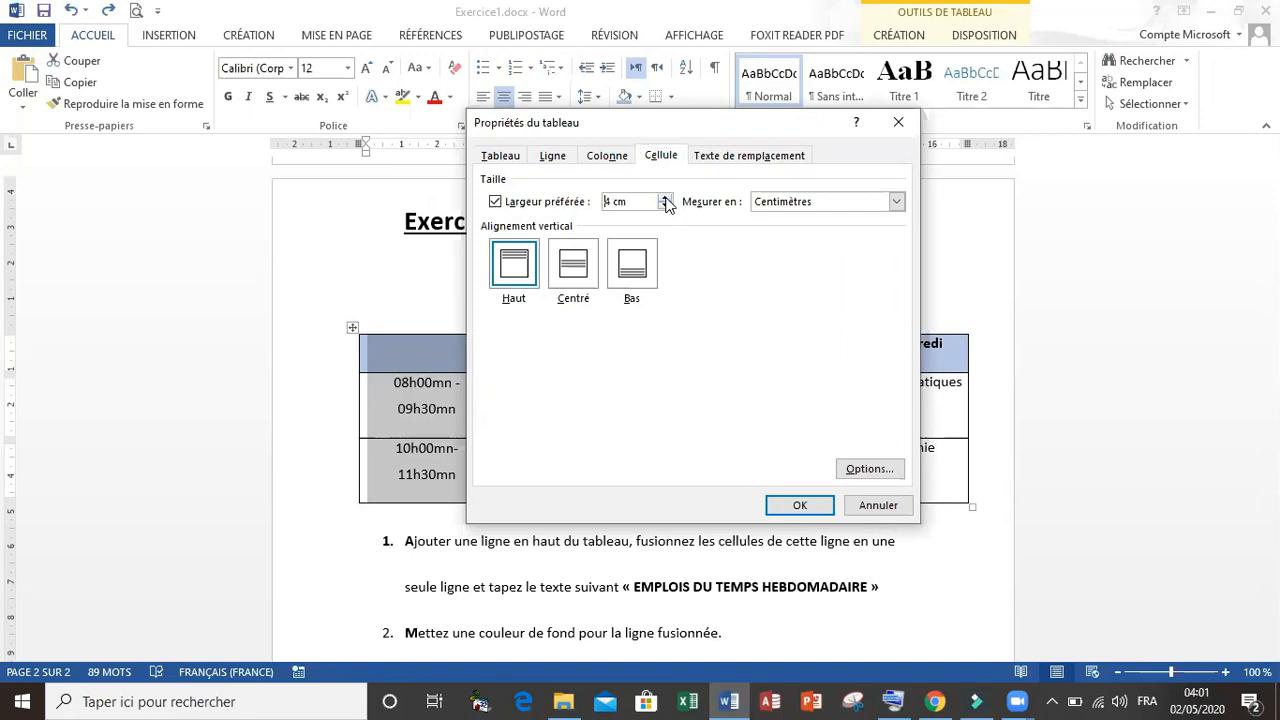
click(809, 505)
click(572, 382)
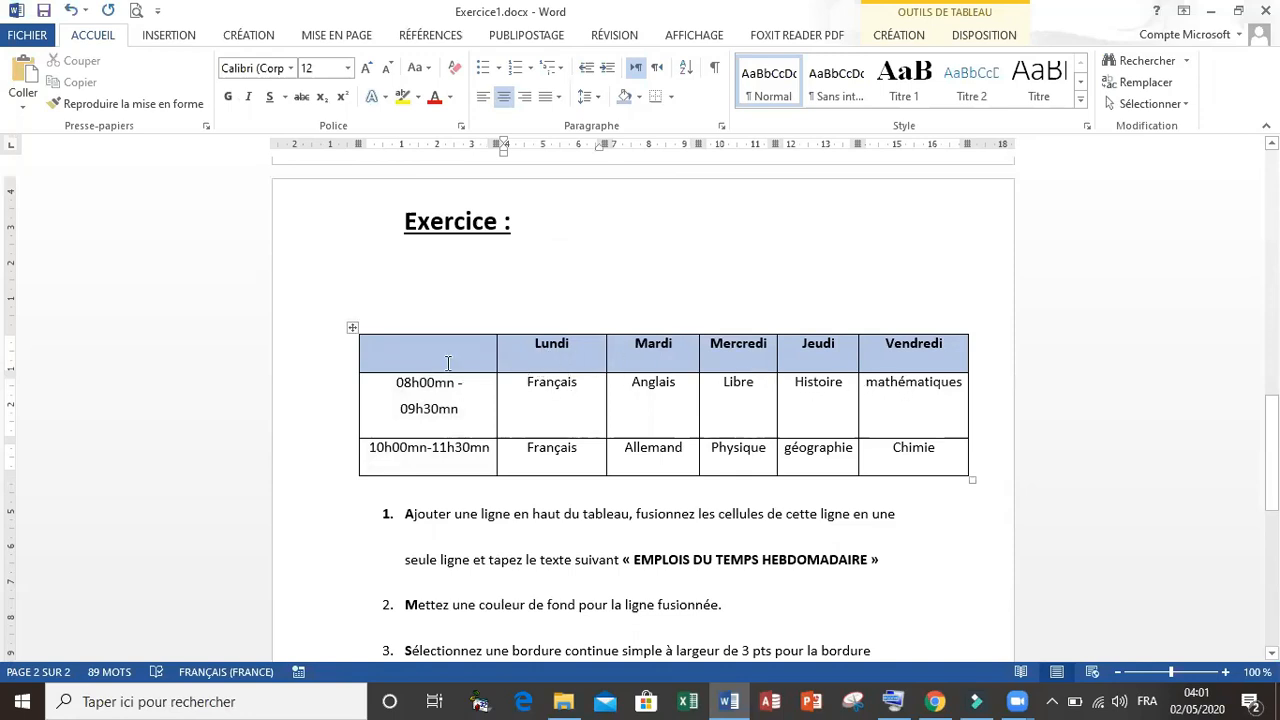
click(71, 17)
Auto-fit the width of the timetable's first column to its time ranges.
click(517, 406)
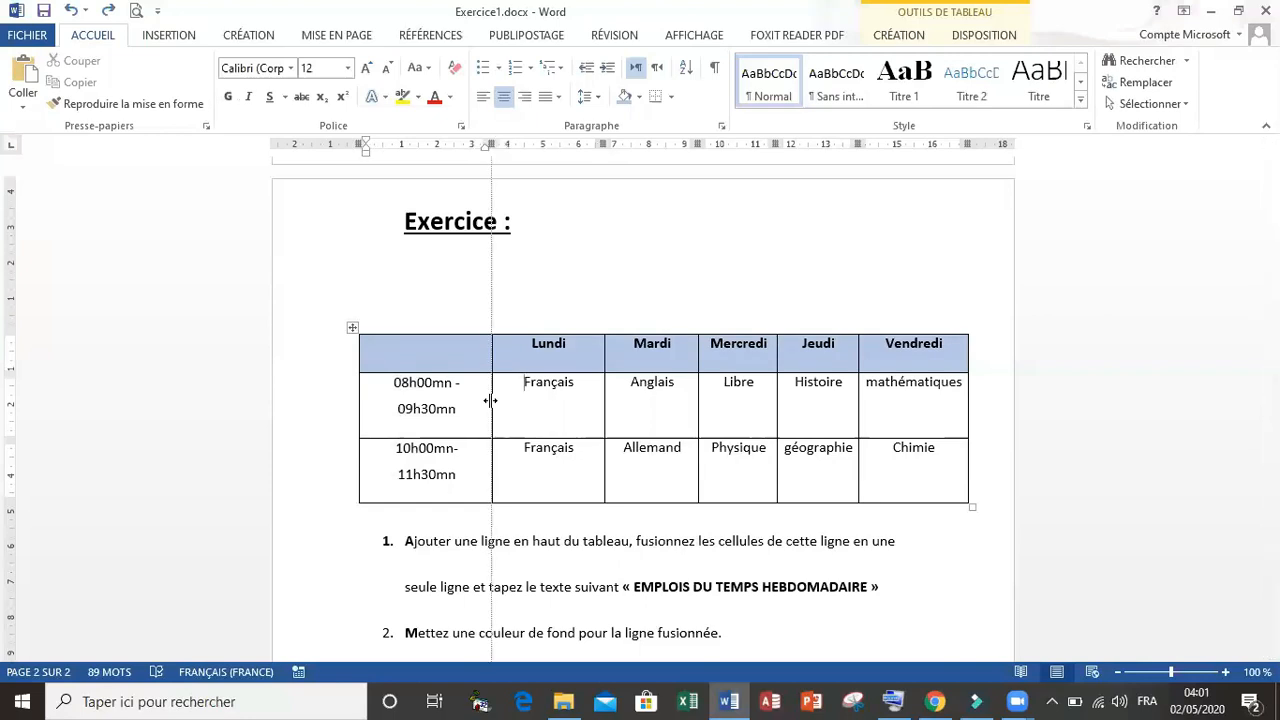
double_click(490, 400)
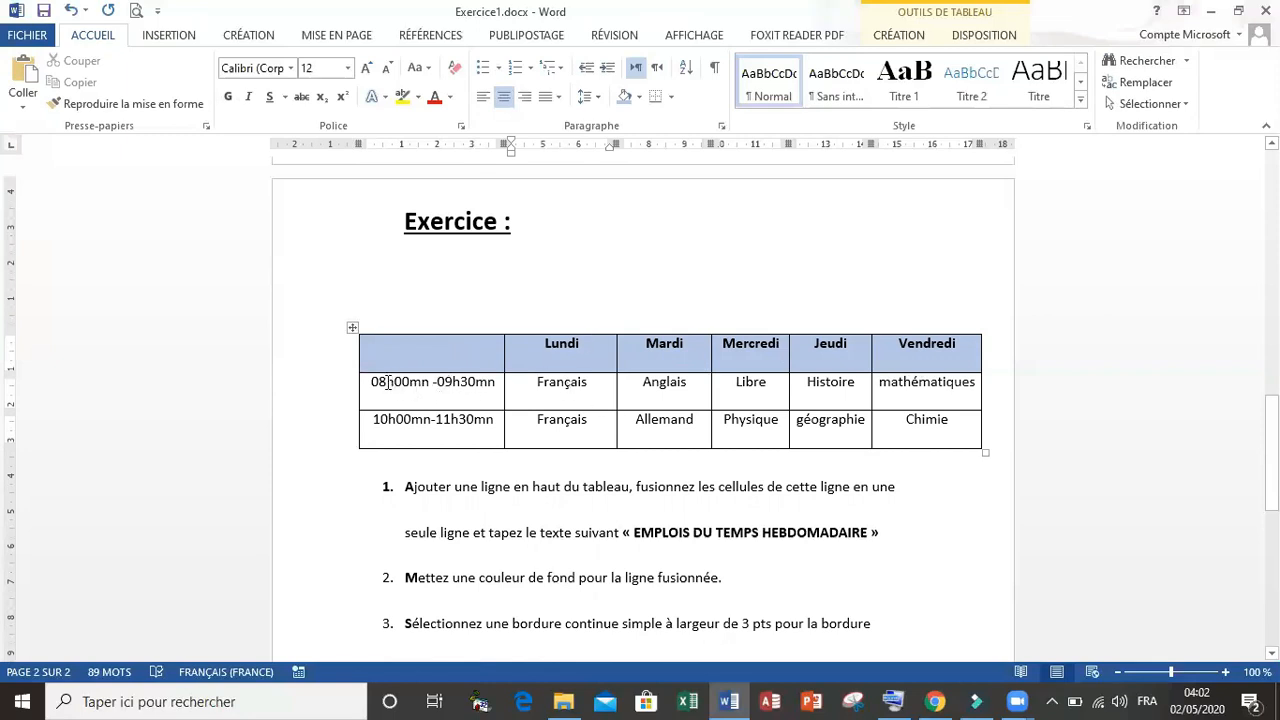
Format the "h" of 08h00mn in the first column as superscript.
drag(394, 382, 389, 383)
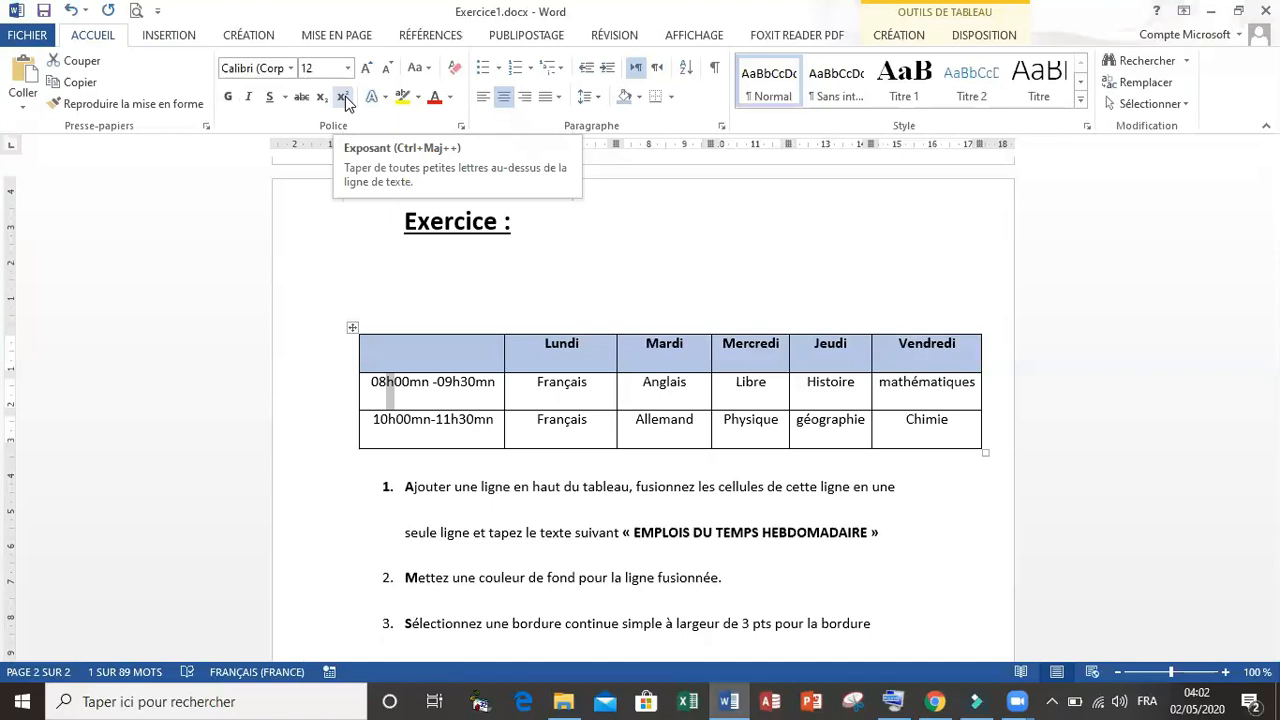
click(343, 98)
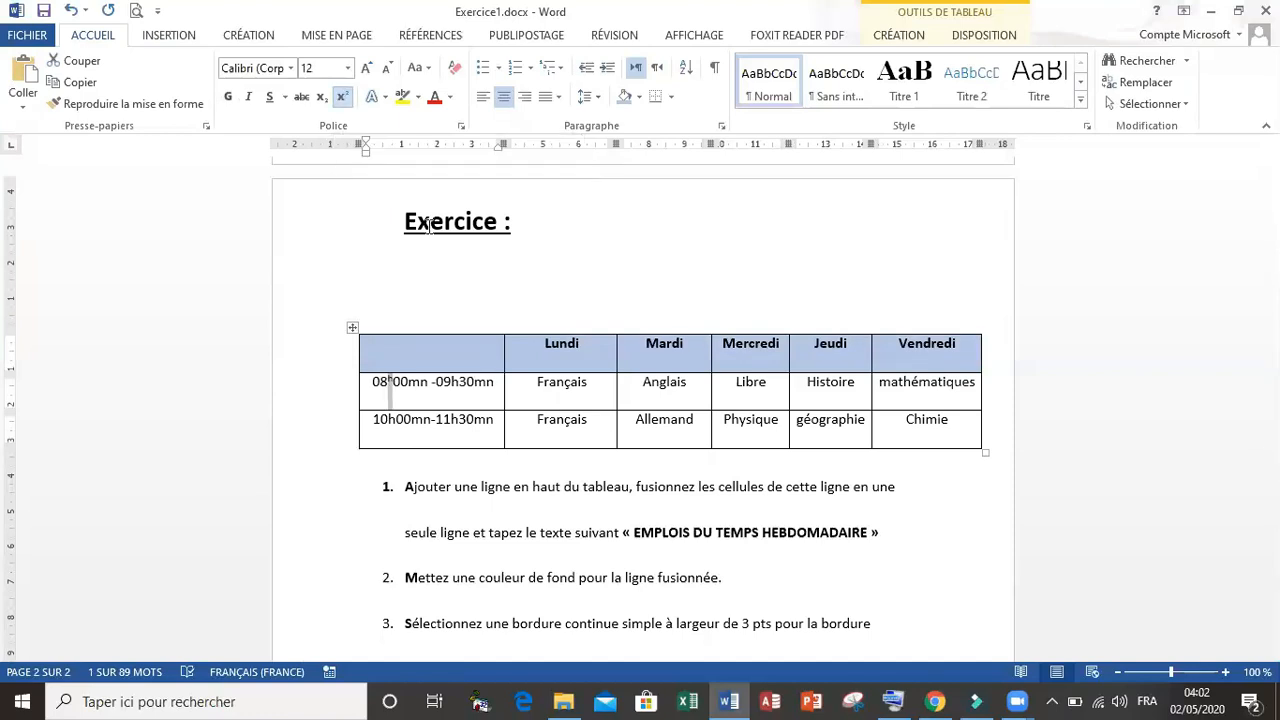
Format the "h" of 09h30mn, 10h00mn and 11h30mn in the first column as superscript.
drag(459, 382, 453, 387)
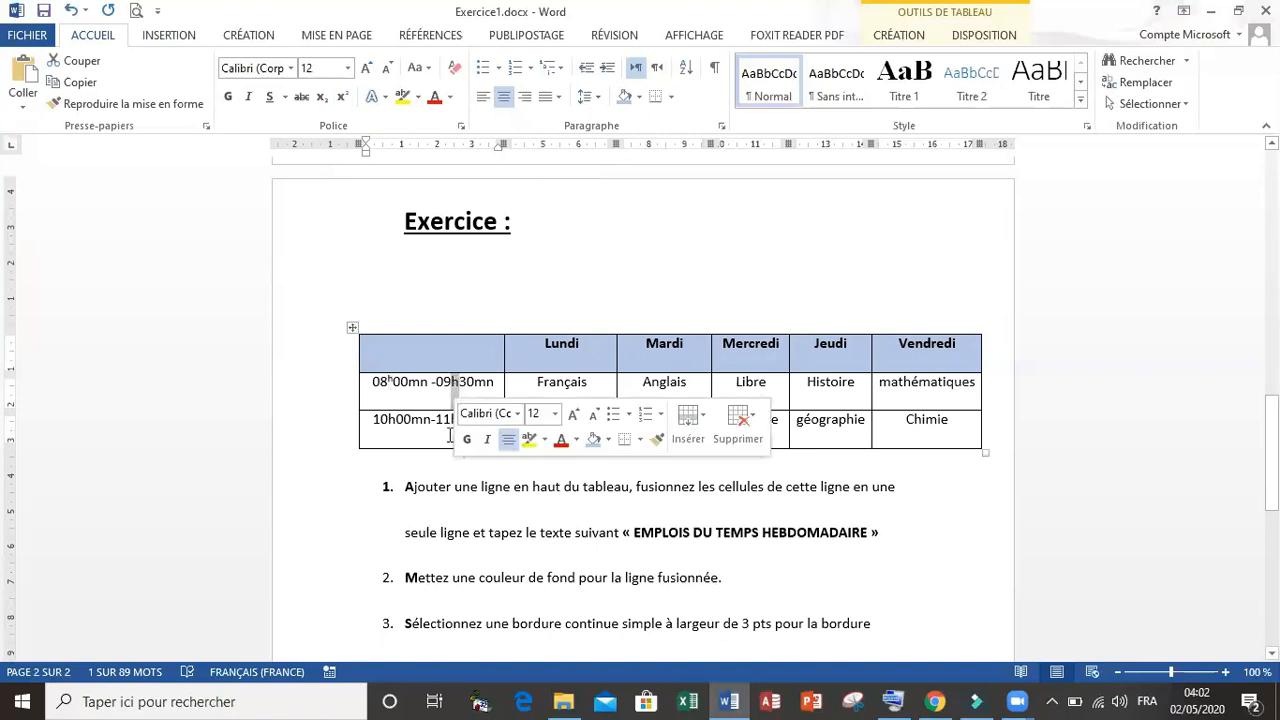
click(893, 701)
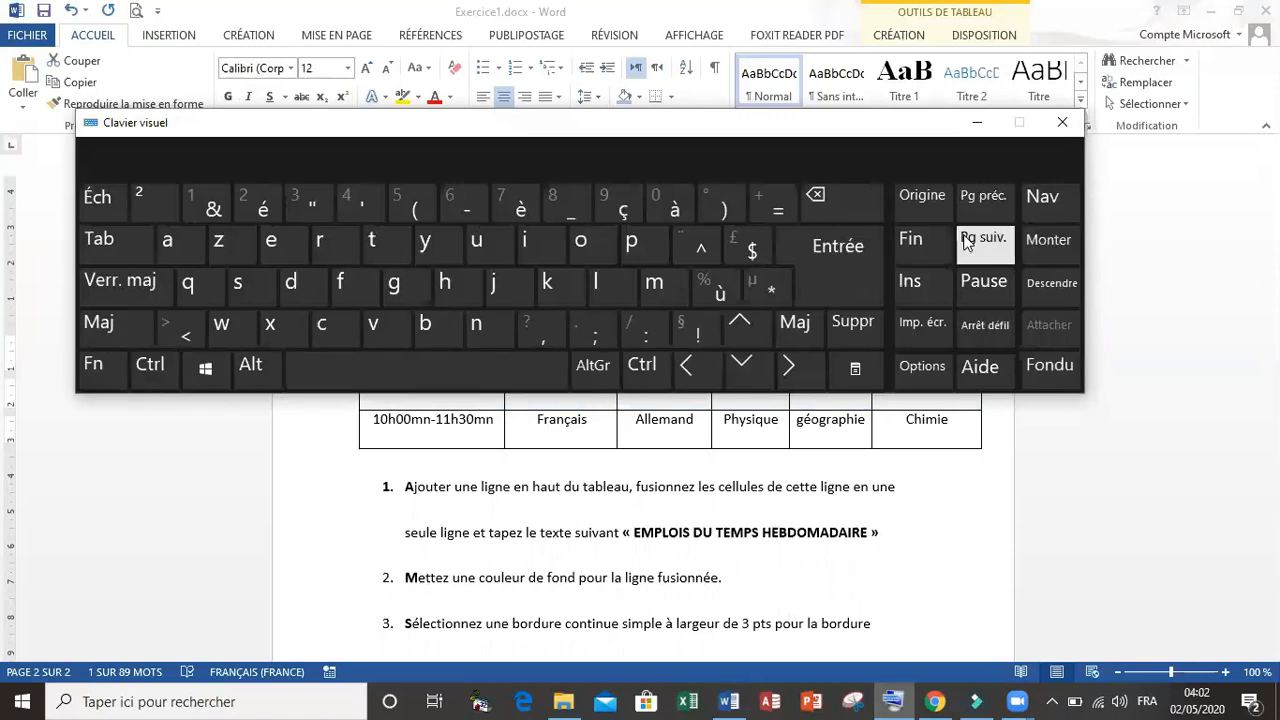
click(978, 123)
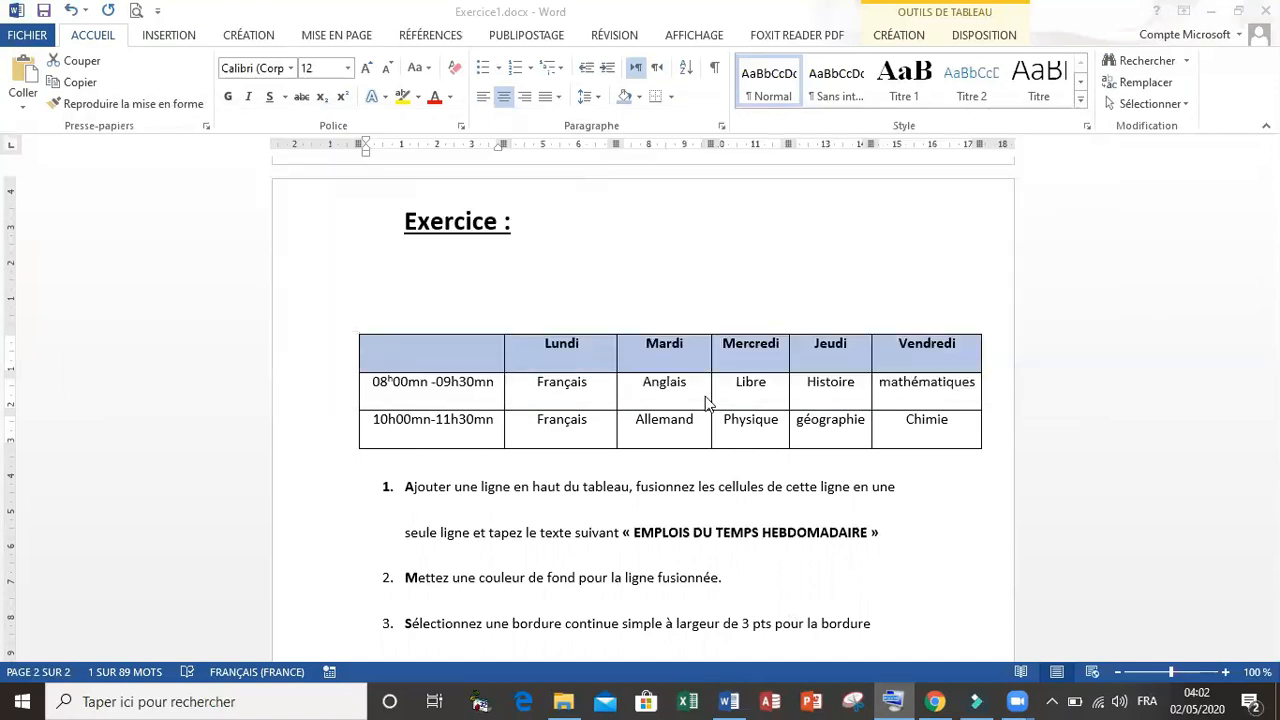
click(455, 384)
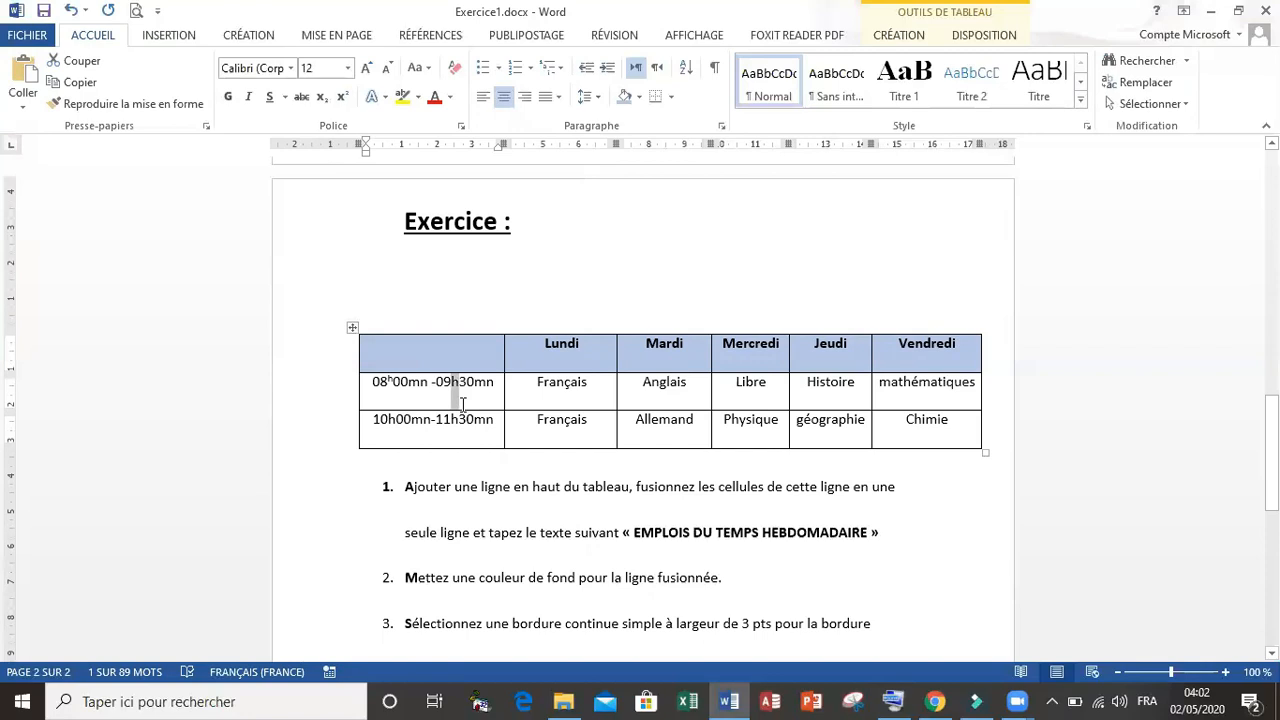
click(393, 422)
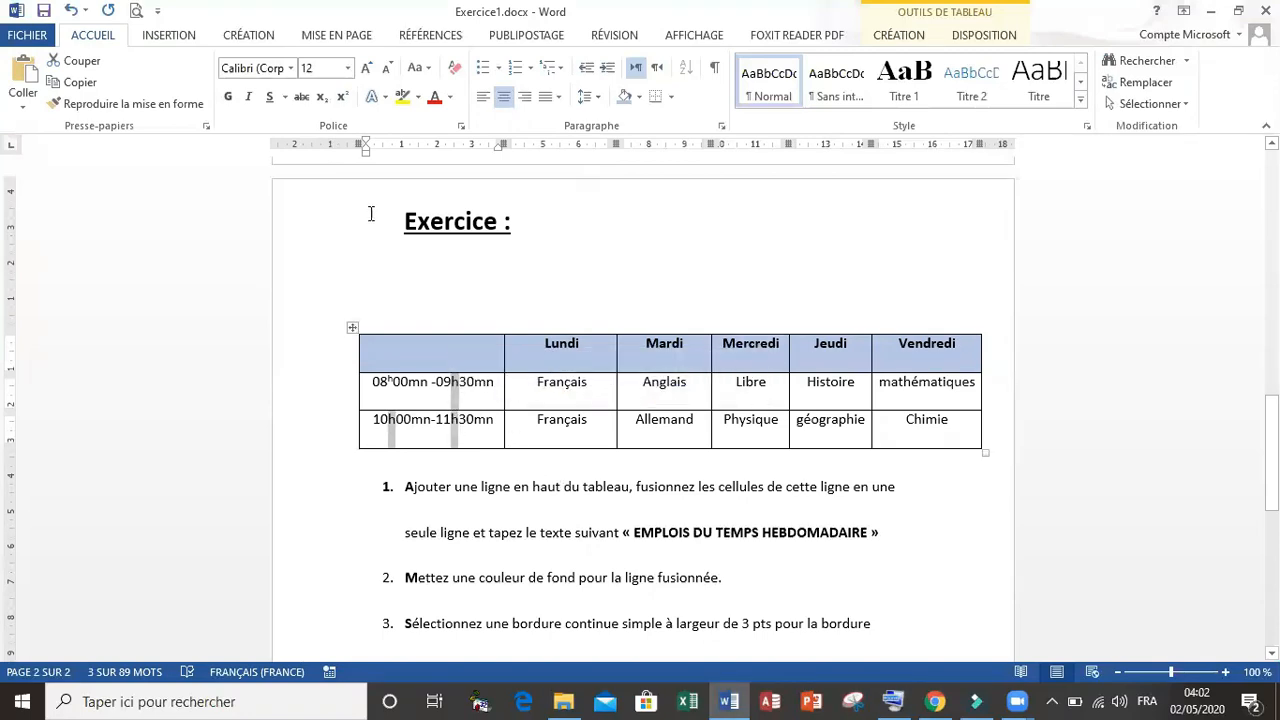
click(343, 99)
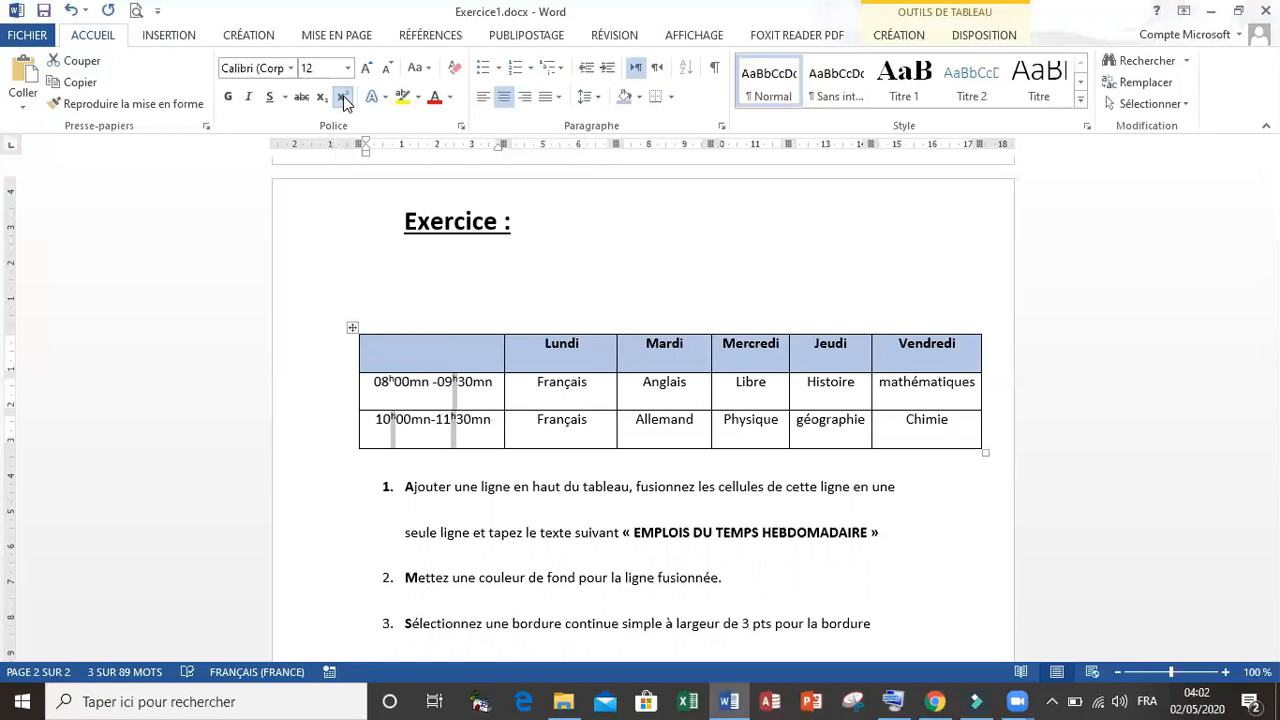
Format all four "mn" minute labels in the first column's time ranges as subscript.
drag(432, 385, 415, 390)
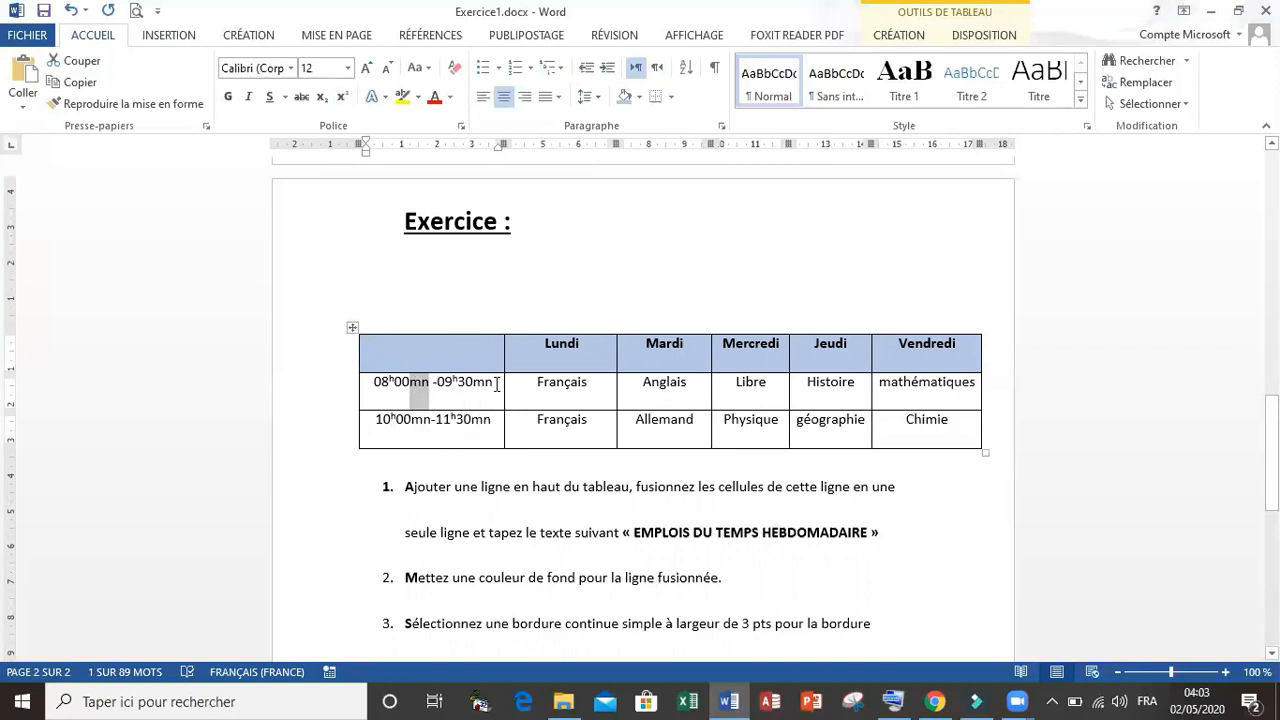
mouse_move(497, 385)
mouse_down()
mouse_move(474, 386)
mouse_move(484, 421)
mouse_move(417, 419)
mouse_up()
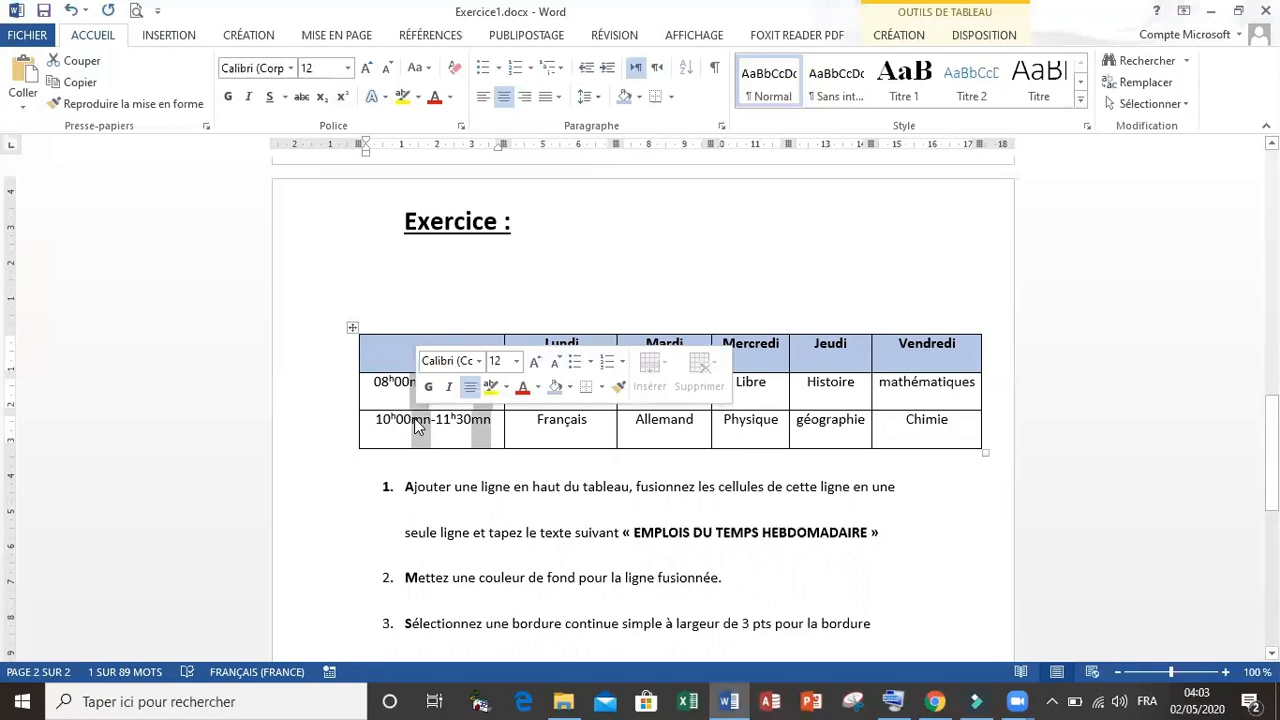
click(323, 100)
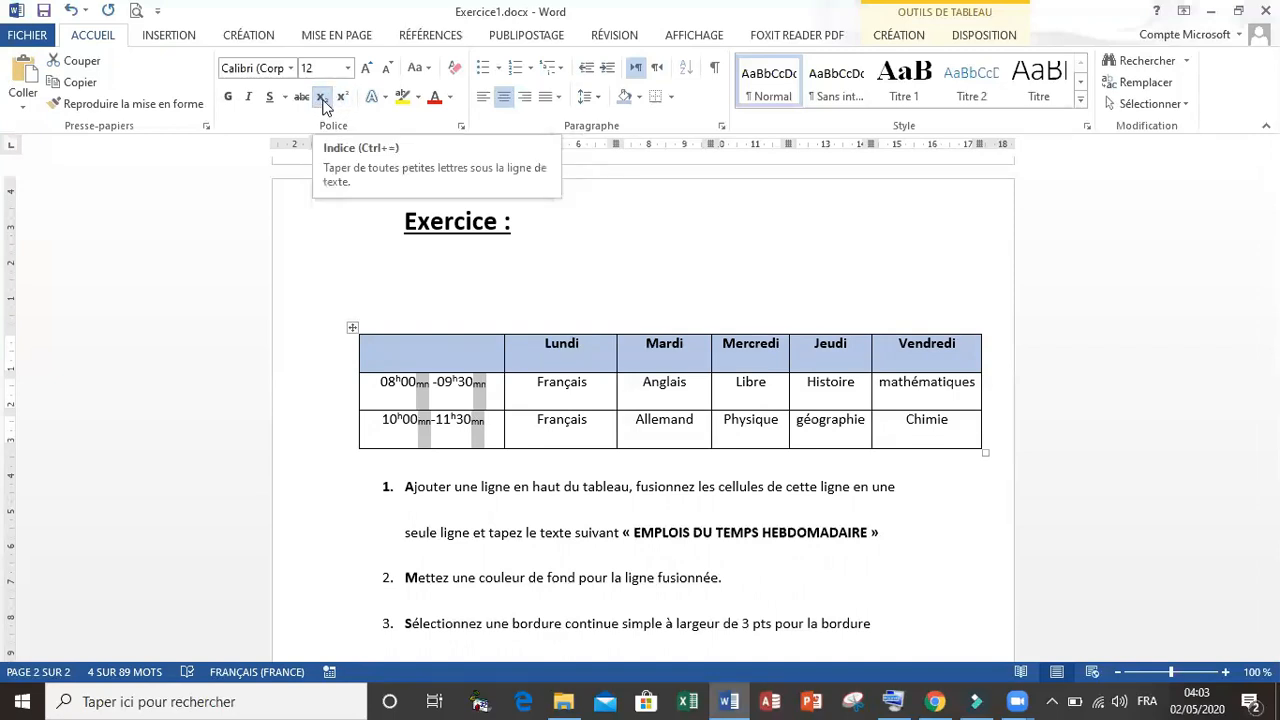
click(530, 427)
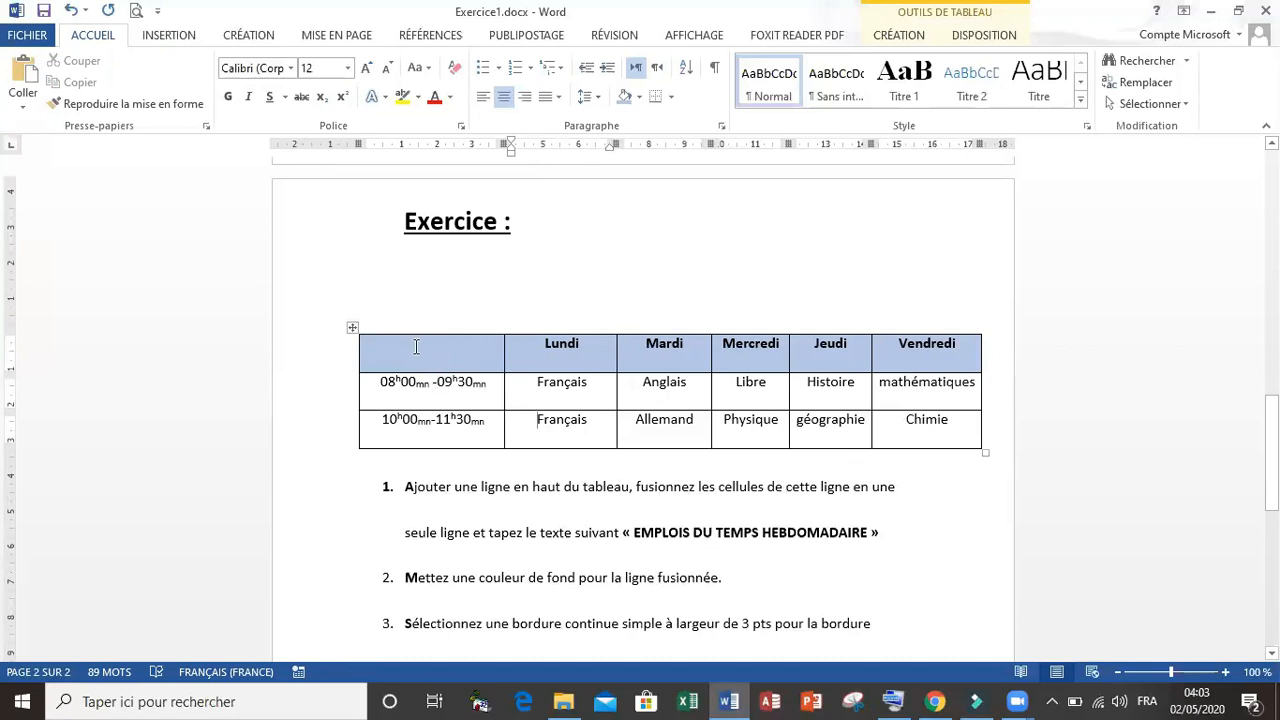
Insert a new row above the timetable's weekday header row.
drag(408, 348, 903, 350)
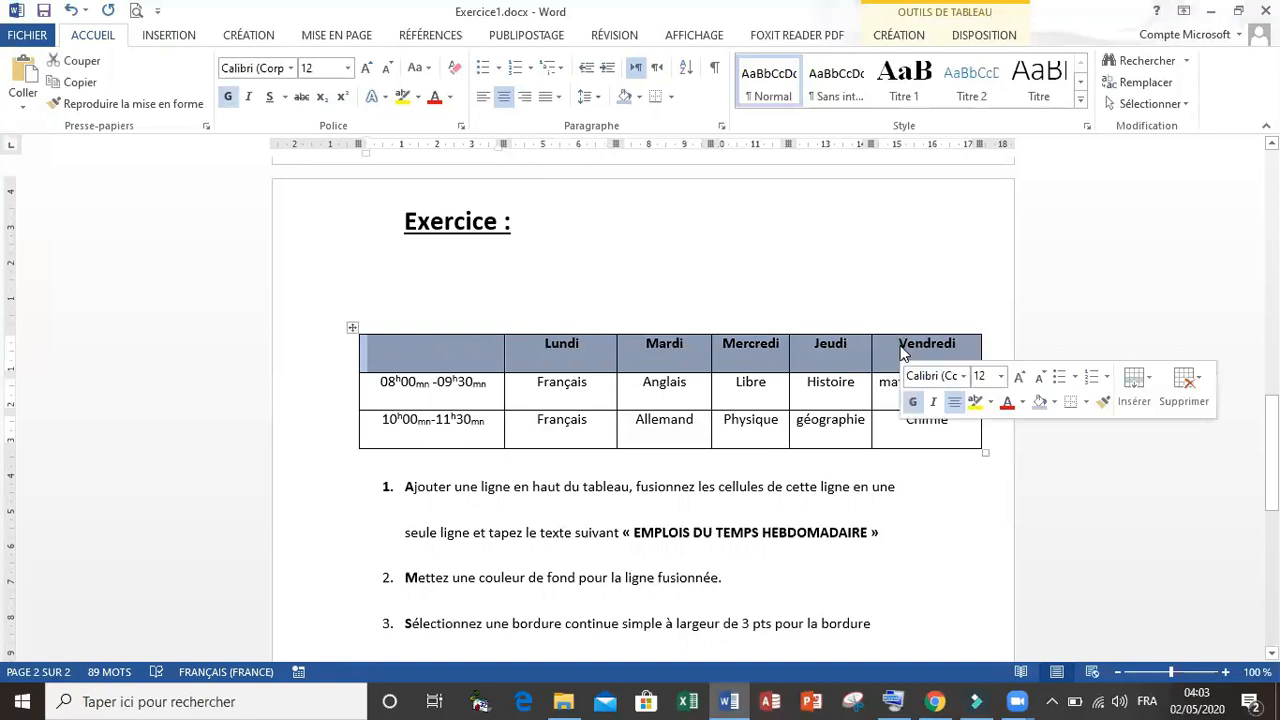
right_click(812, 364)
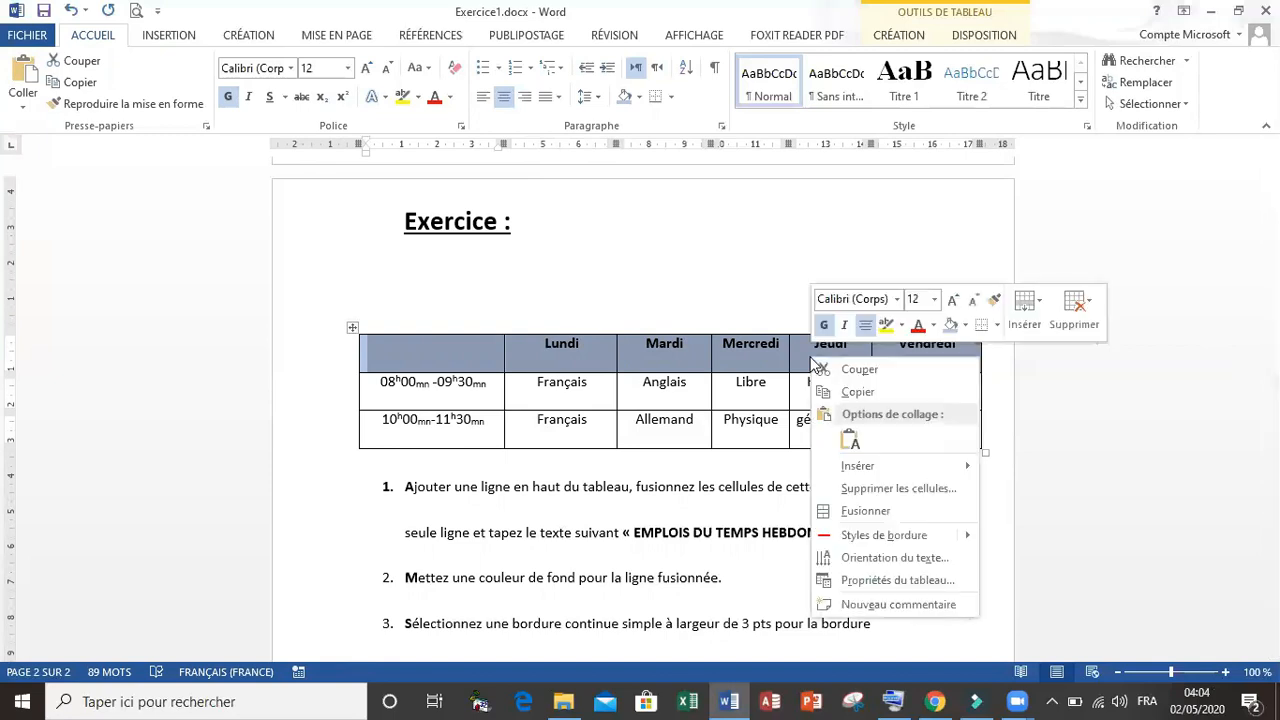
mouse_move(922, 469)
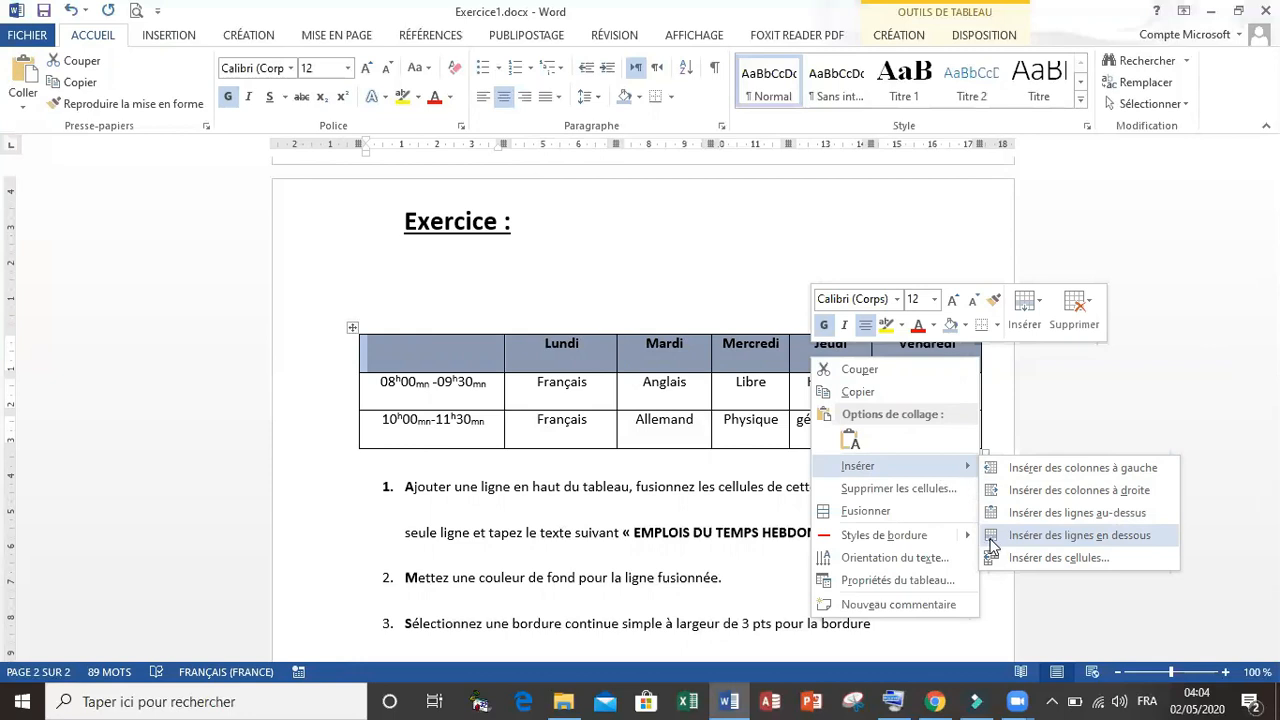
click(1053, 517)
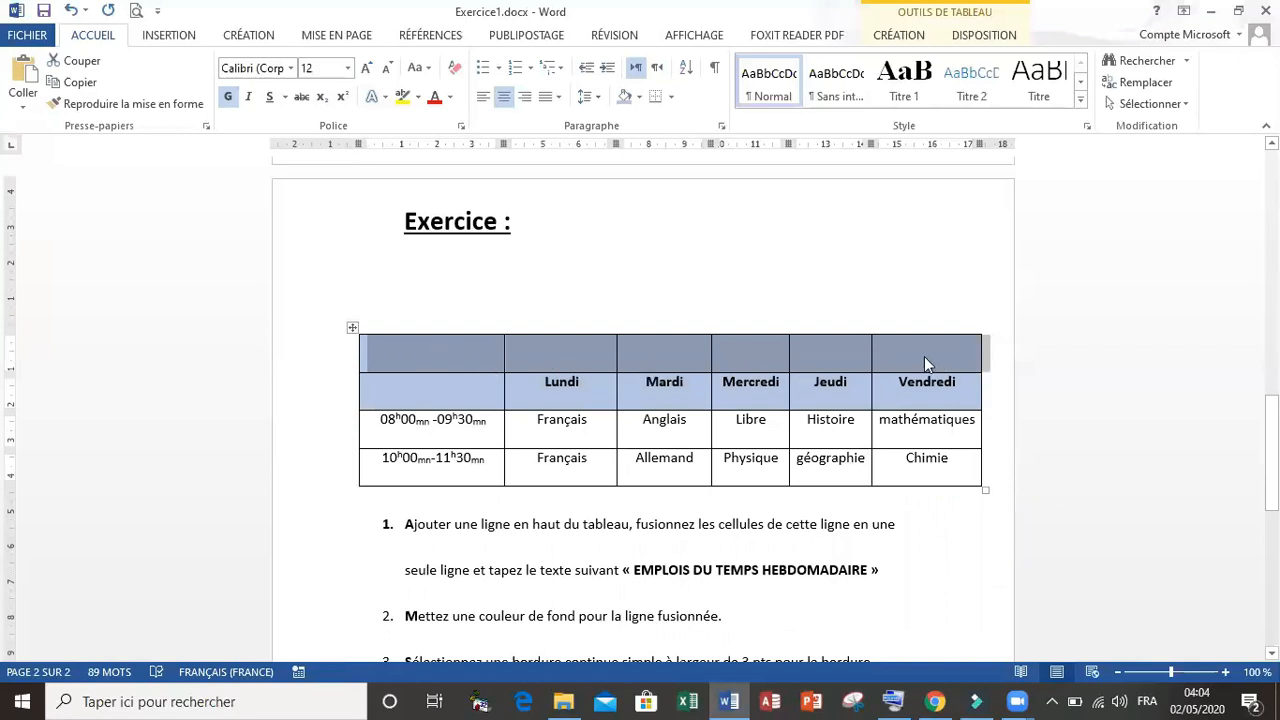
Merge all the cells of the timetable's empty top row into a single cell.
drag(695, 524, 640, 528)
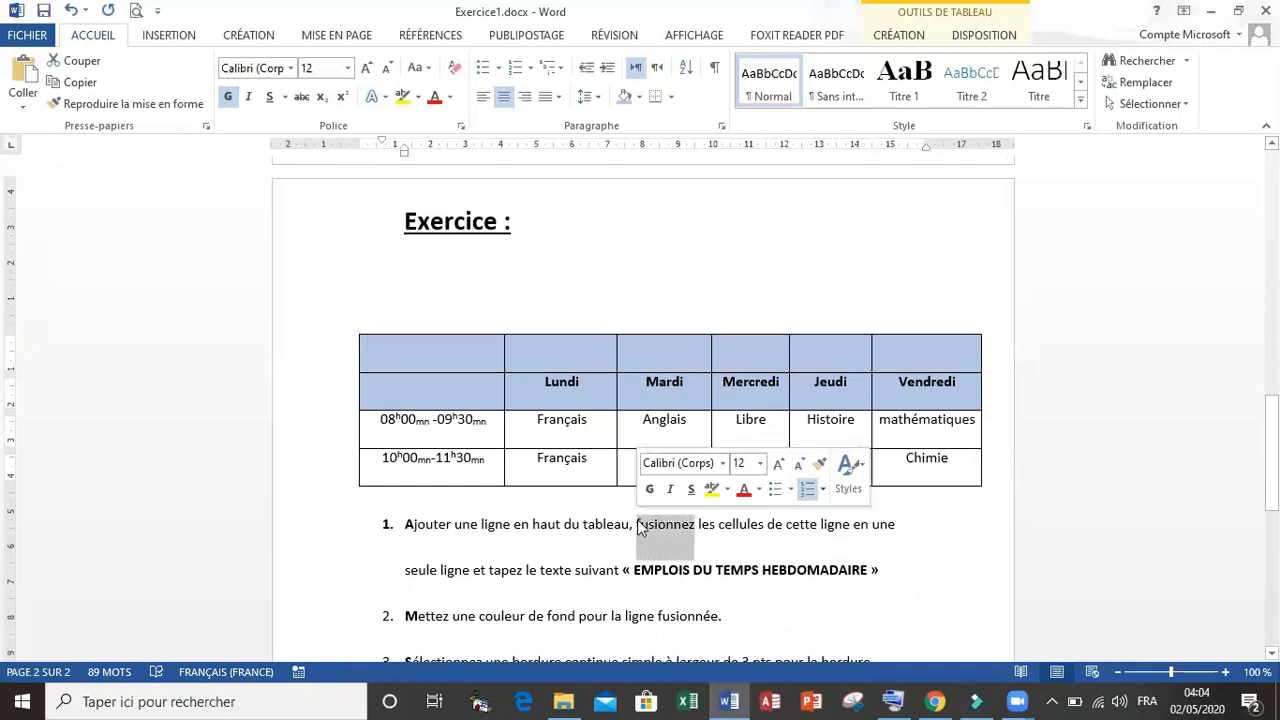
drag(452, 357, 885, 358)
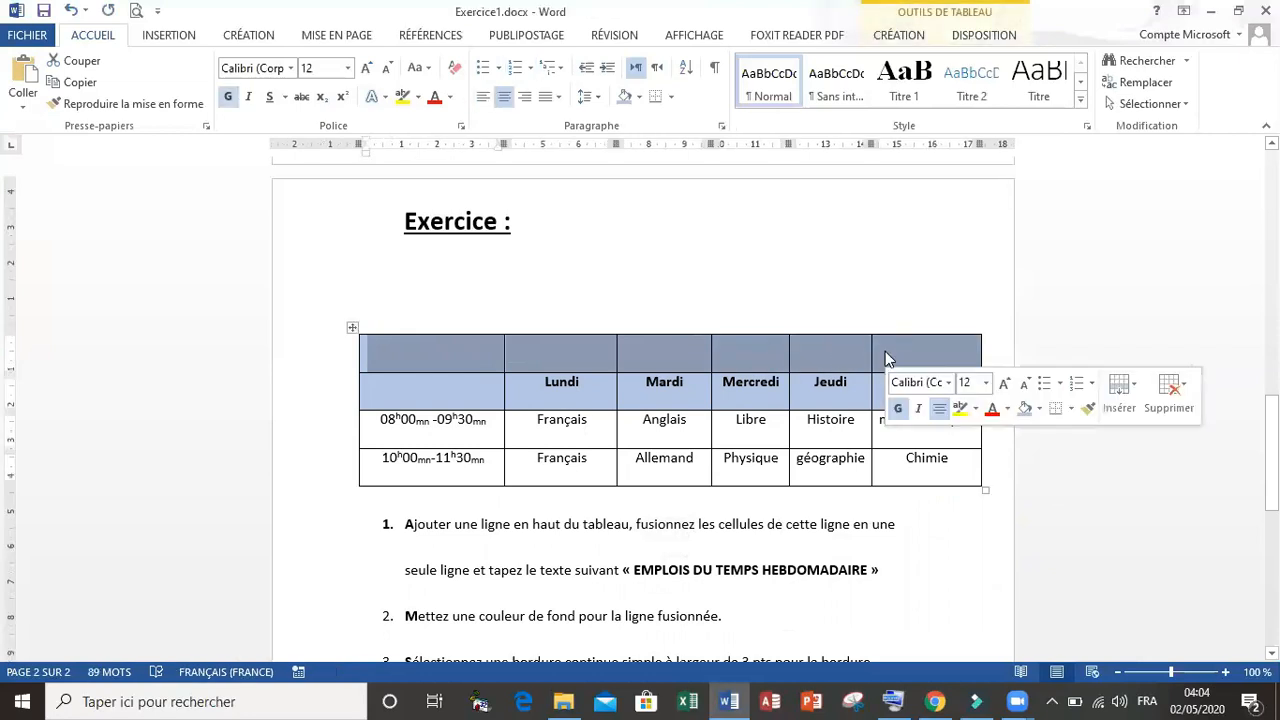
right_click(885, 352)
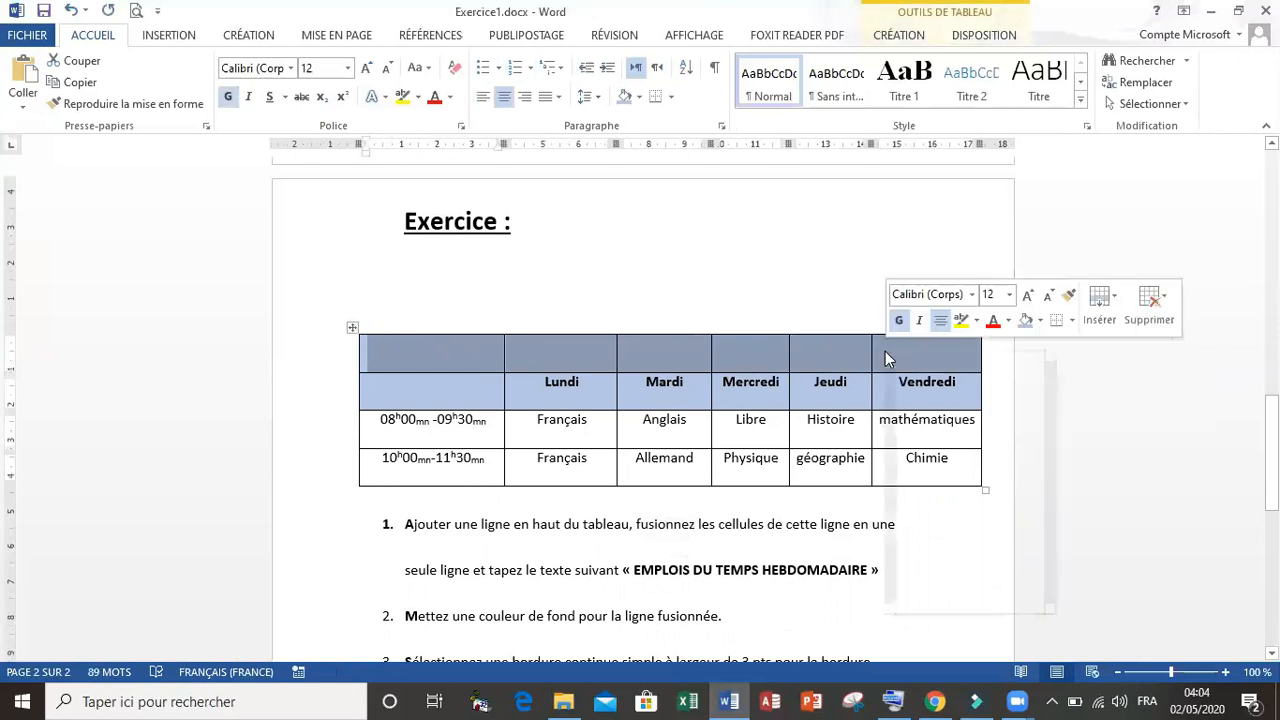
click(821, 271)
right_click(821, 271)
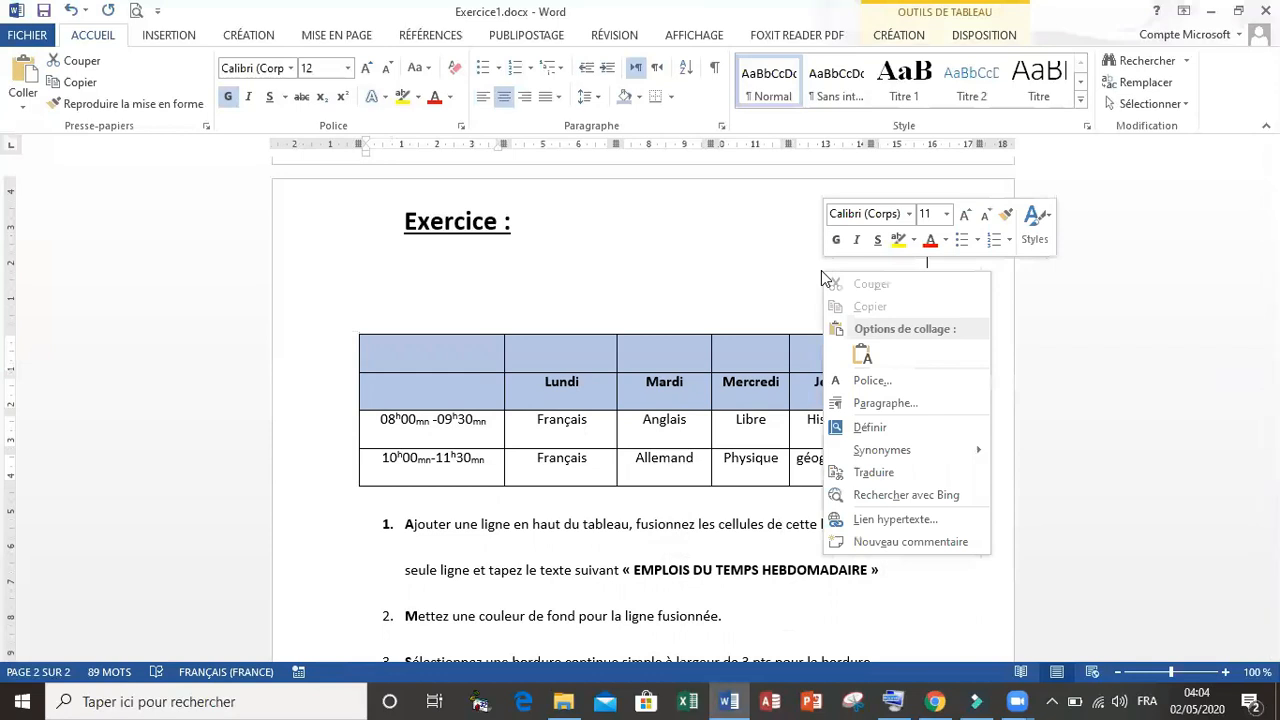
click(467, 350)
drag(470, 350, 889, 350)
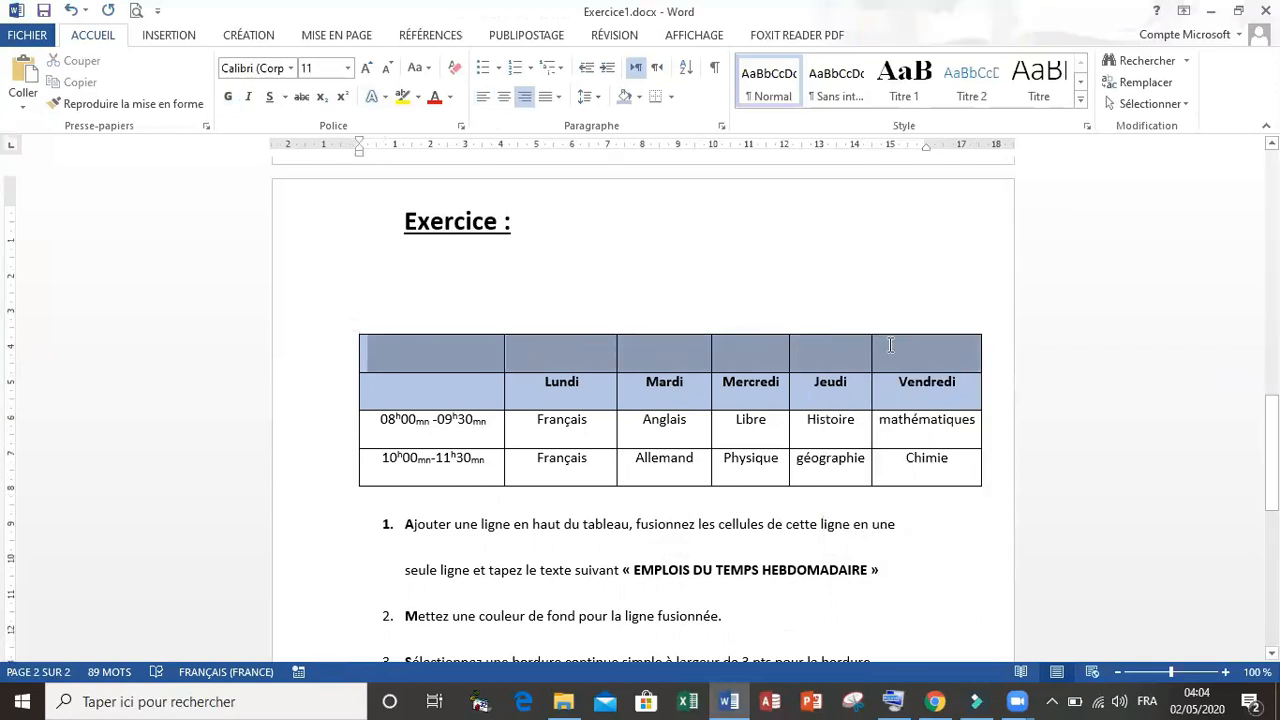
right_click(889, 350)
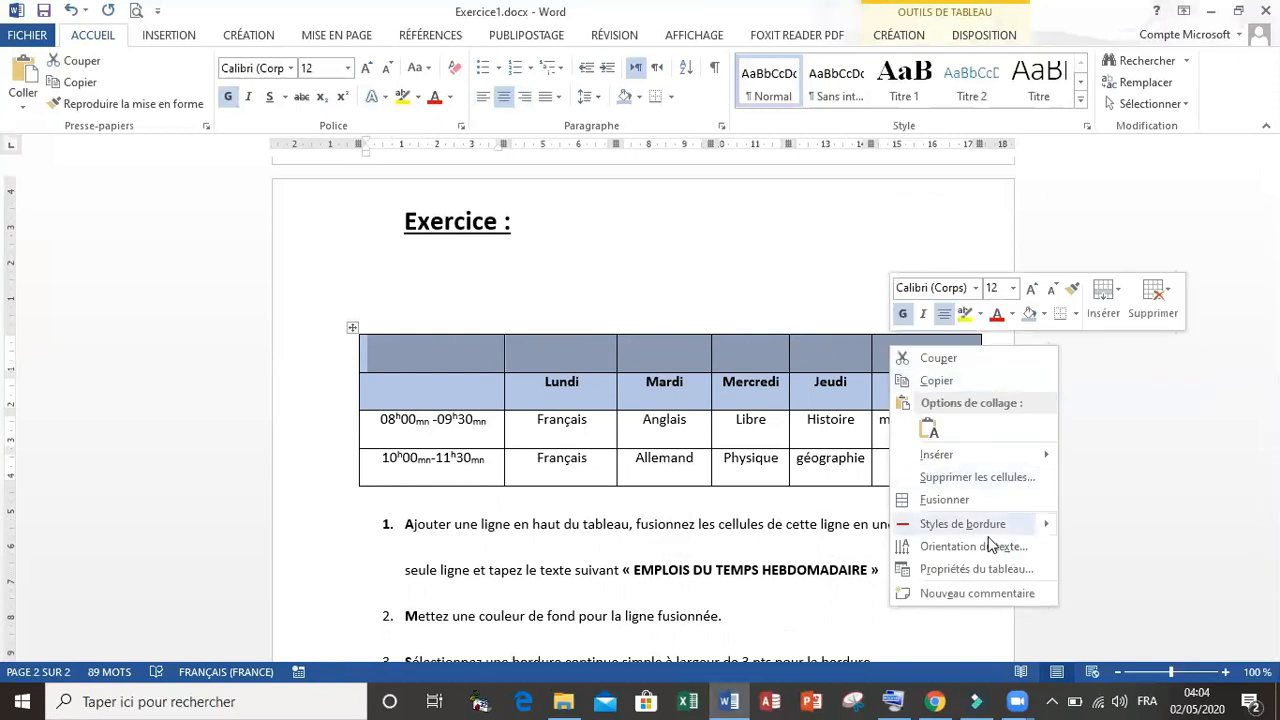
click(957, 501)
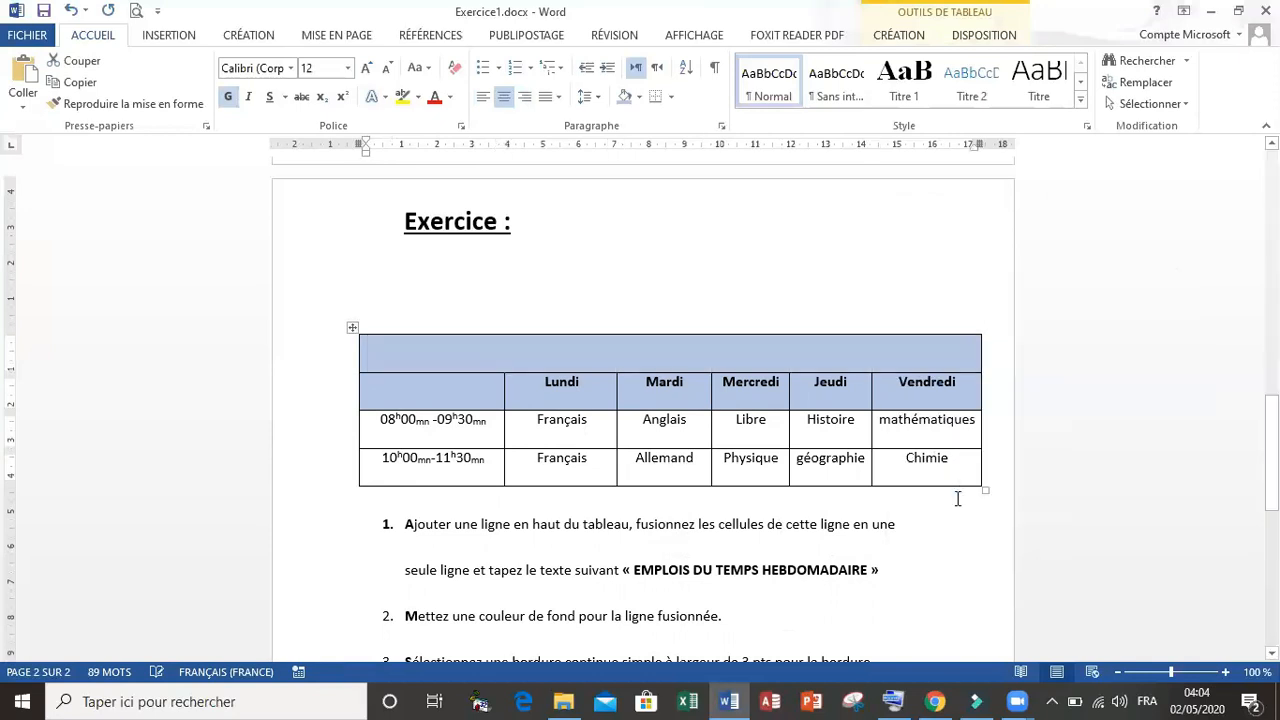
Enter the title "Emplois du temps hebdomadaire" in the merged top row.
click(693, 350)
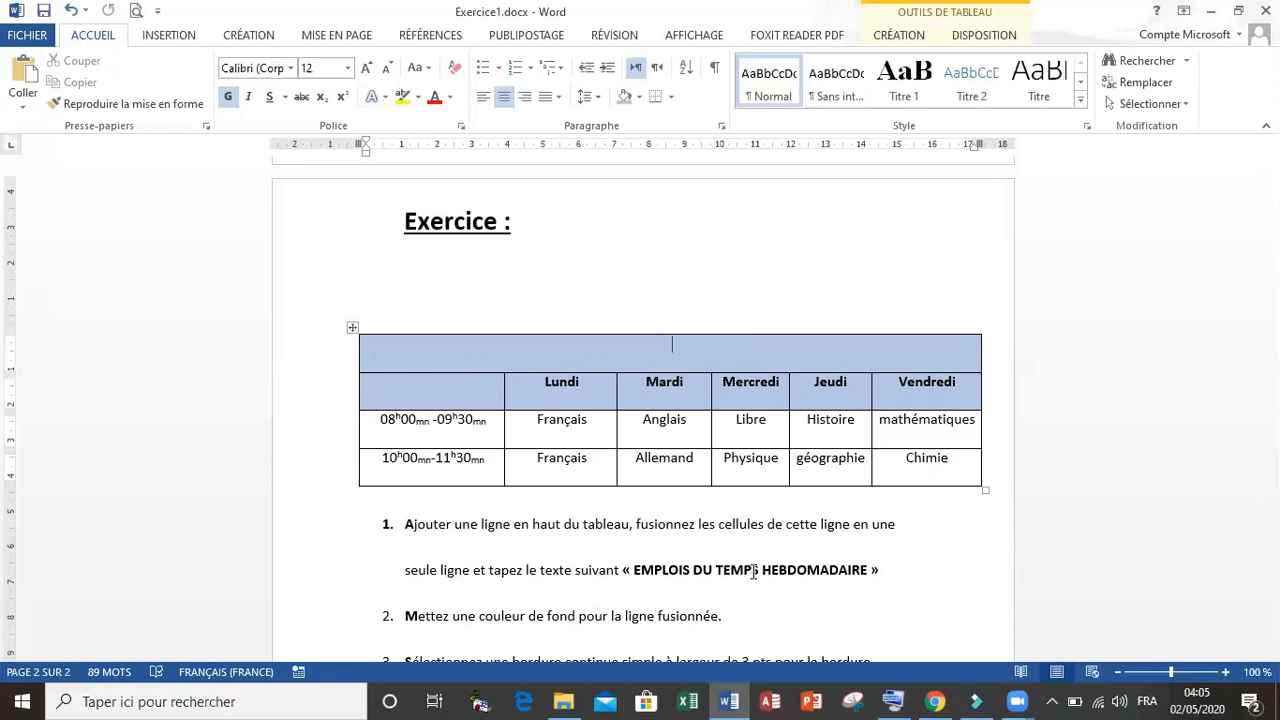
text(mplois du temps he)
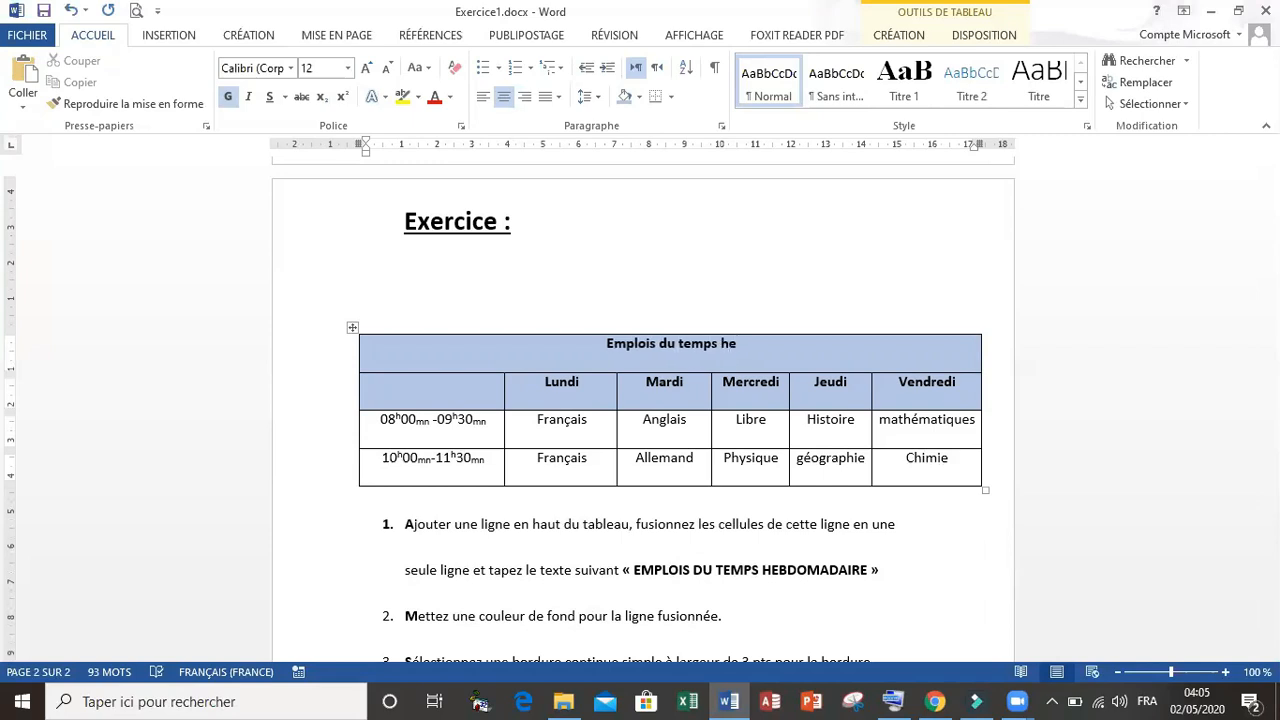
text(bdomad)
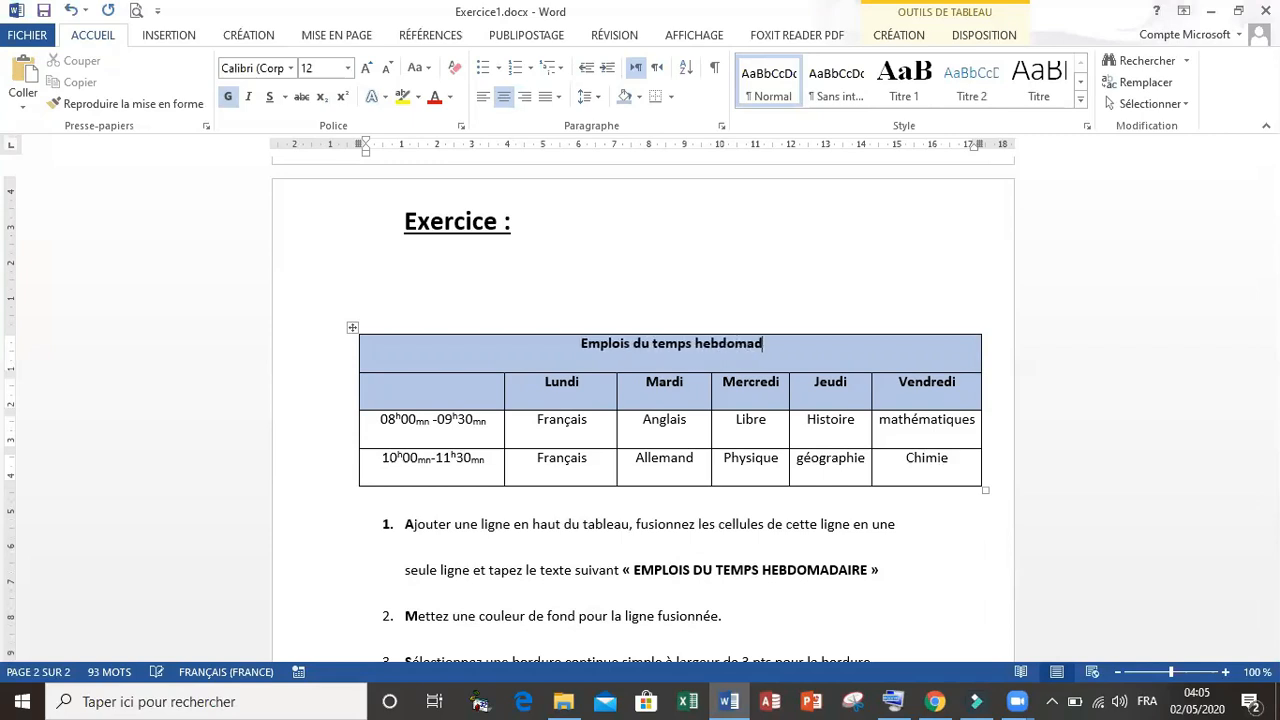
text(aire)
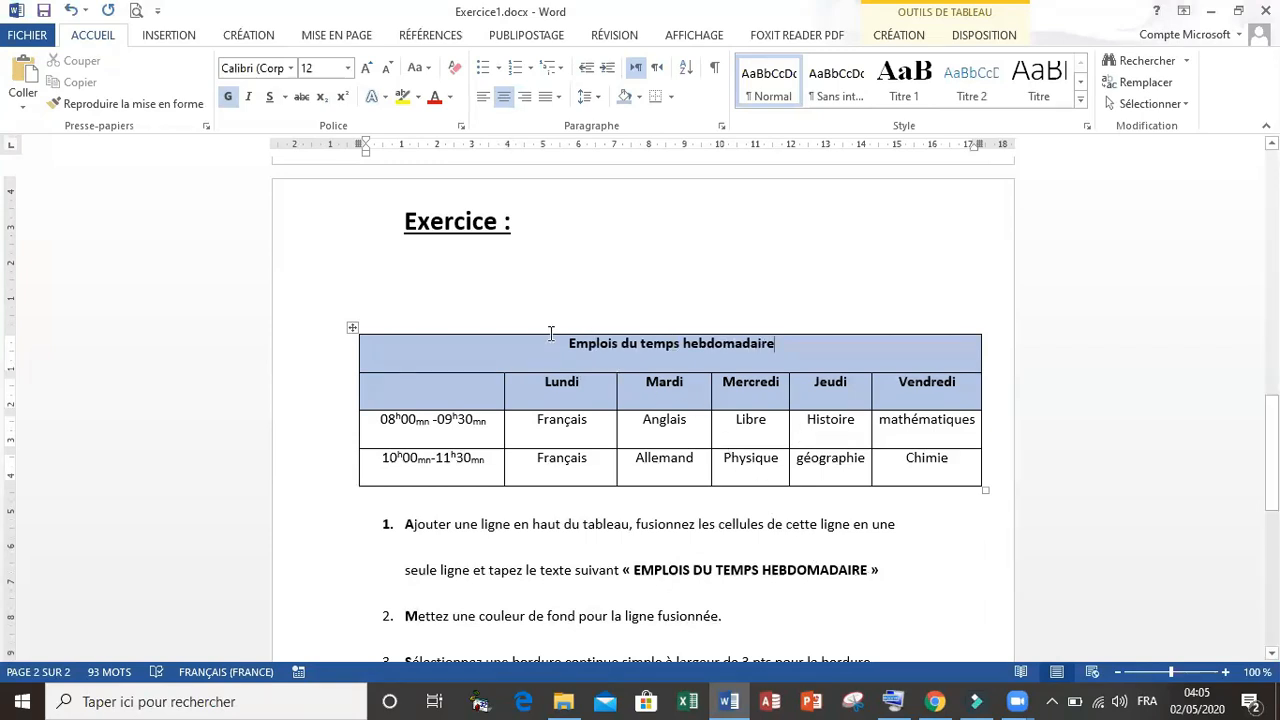
Convert the timetable title in the merged row to uppercase.
drag(566, 345, 782, 351)
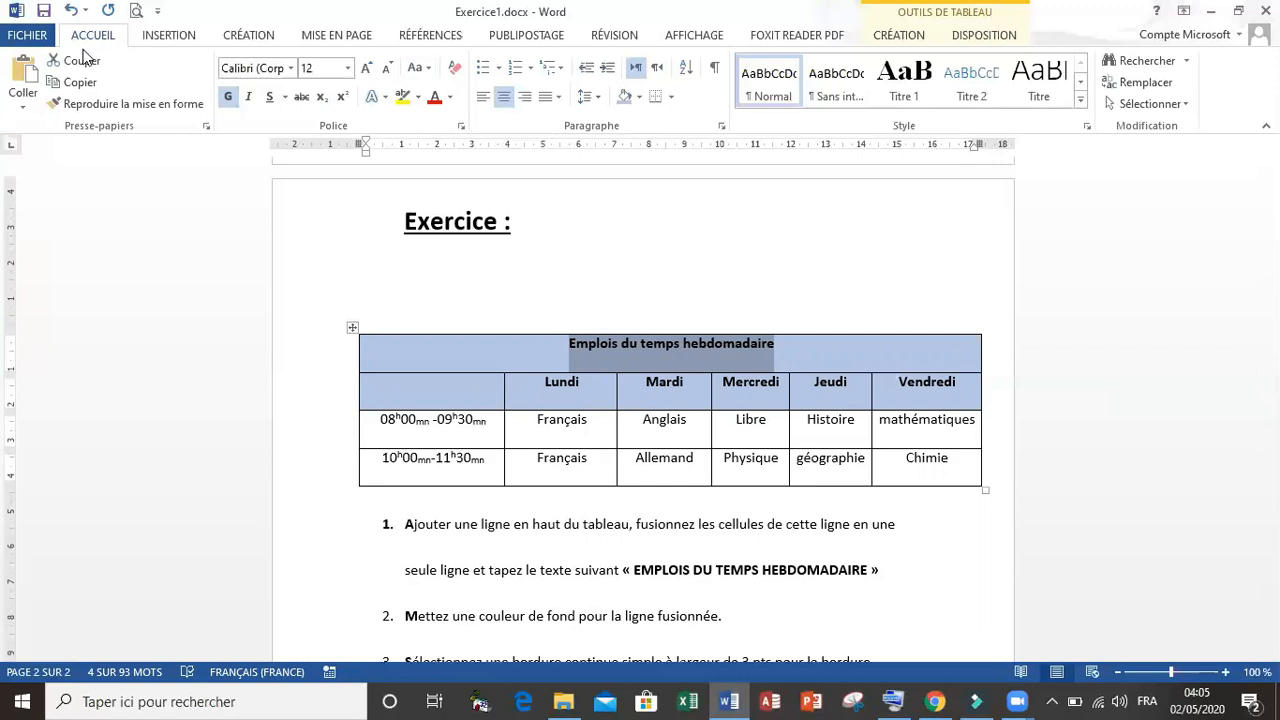
click(429, 70)
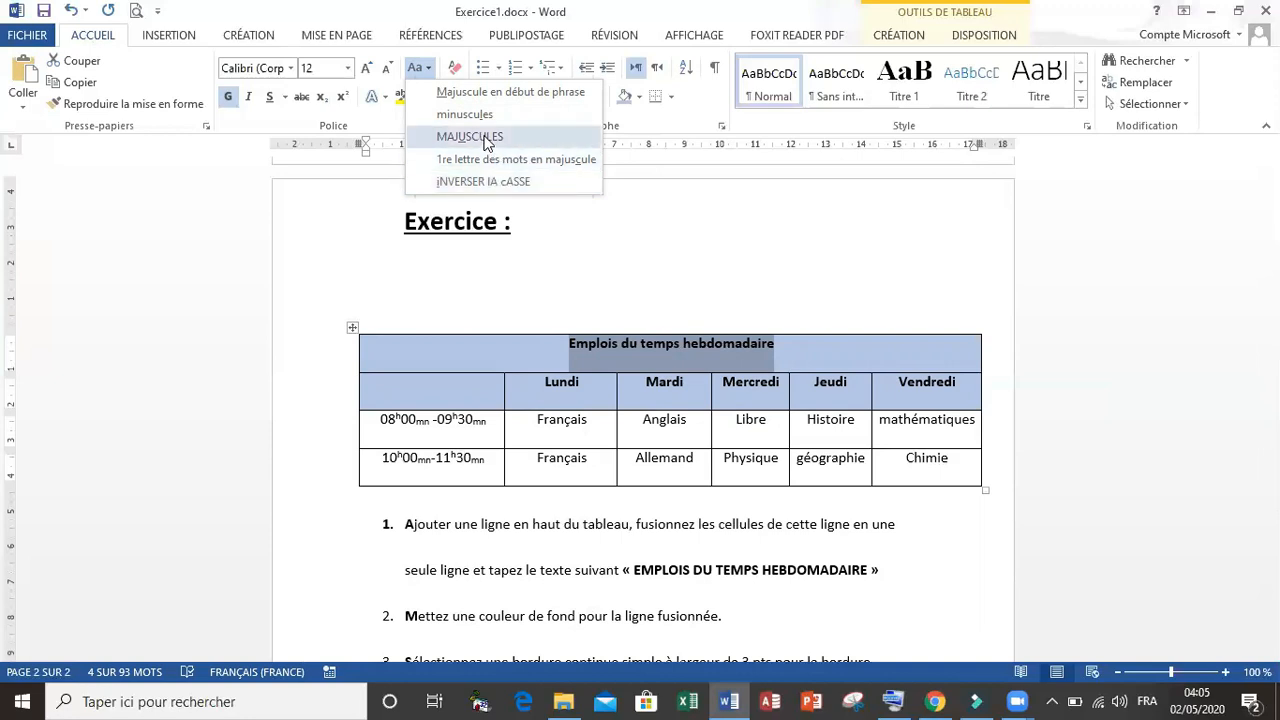
click(487, 140)
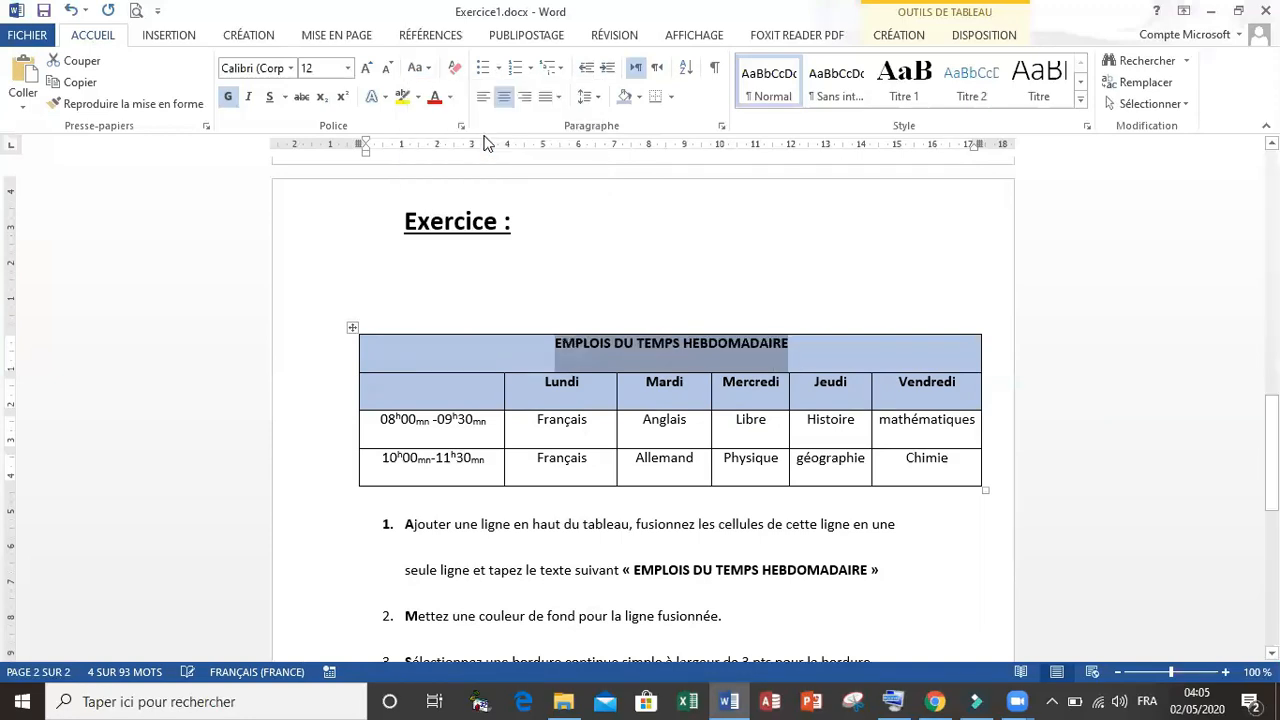
Try the timetable title in lowercase, and change it back to uppercase.
click(417, 70)
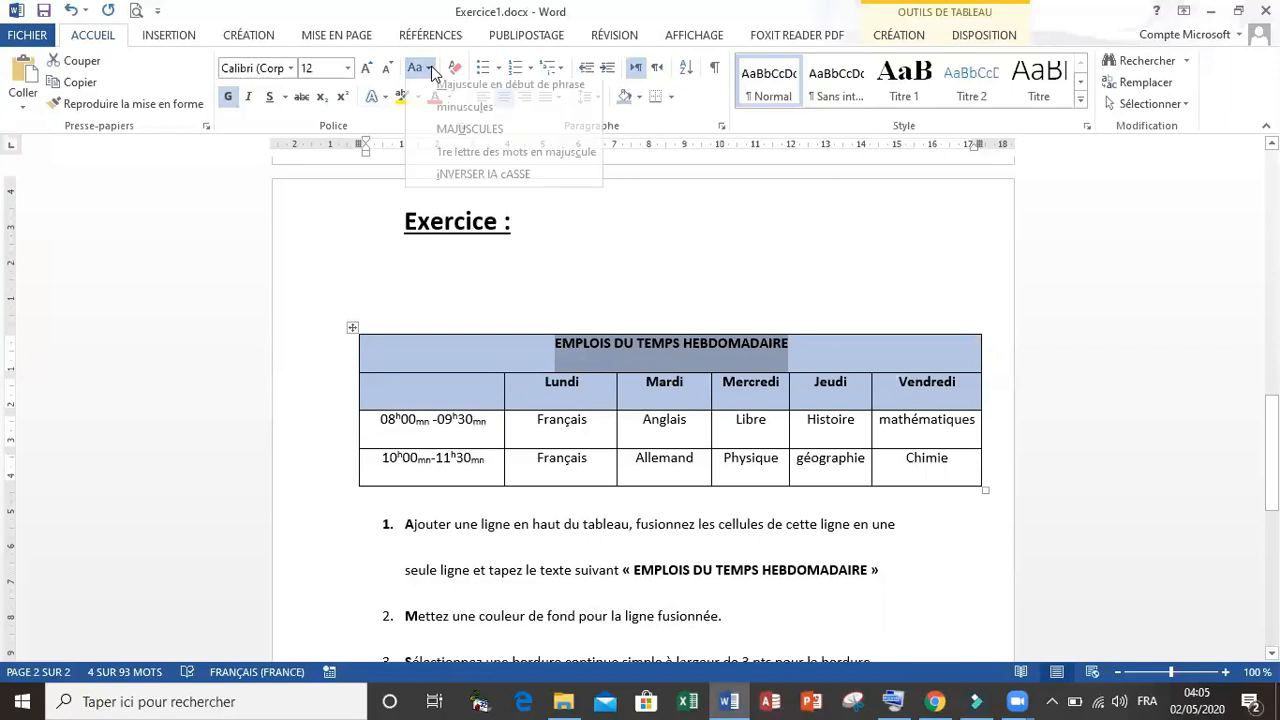
click(462, 114)
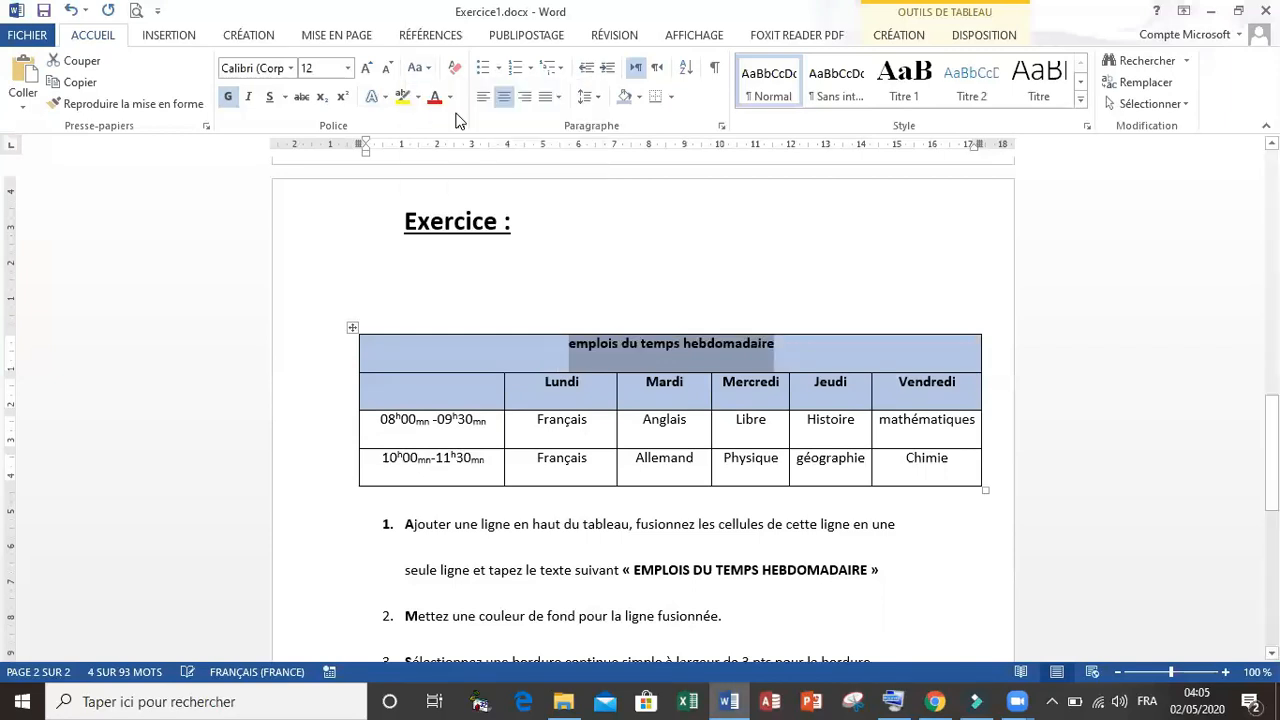
click(423, 72)
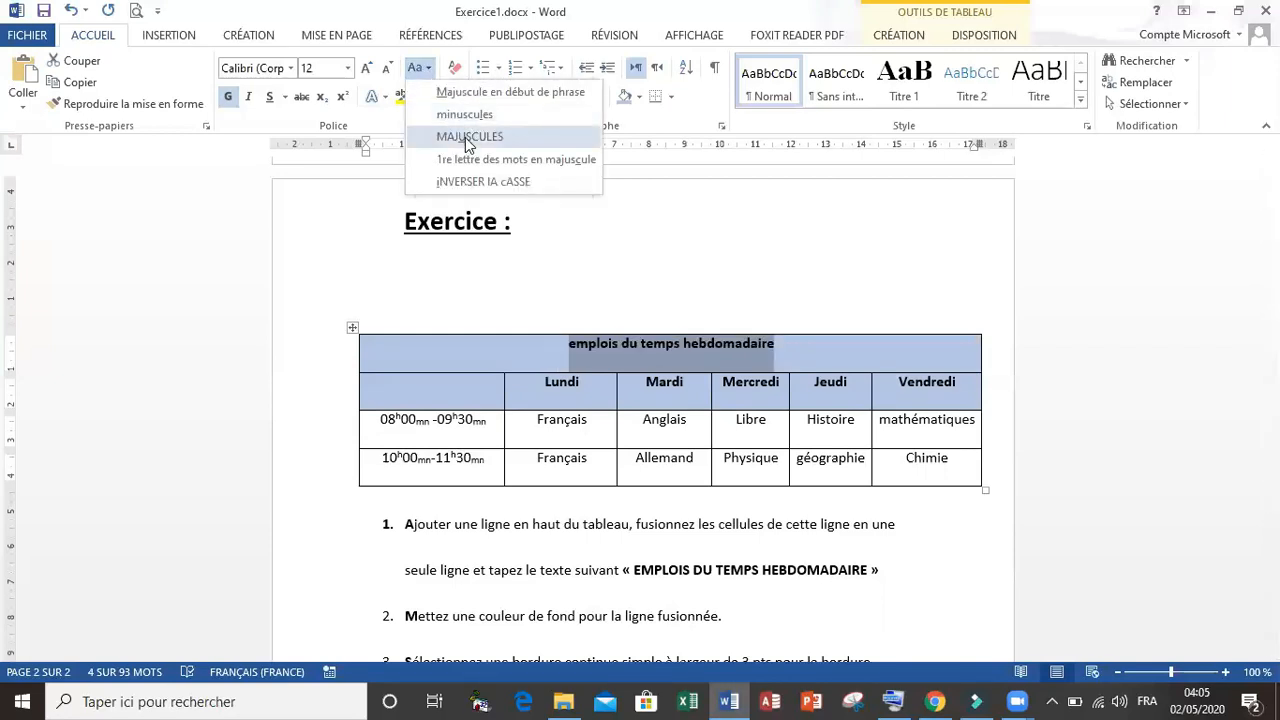
click(468, 138)
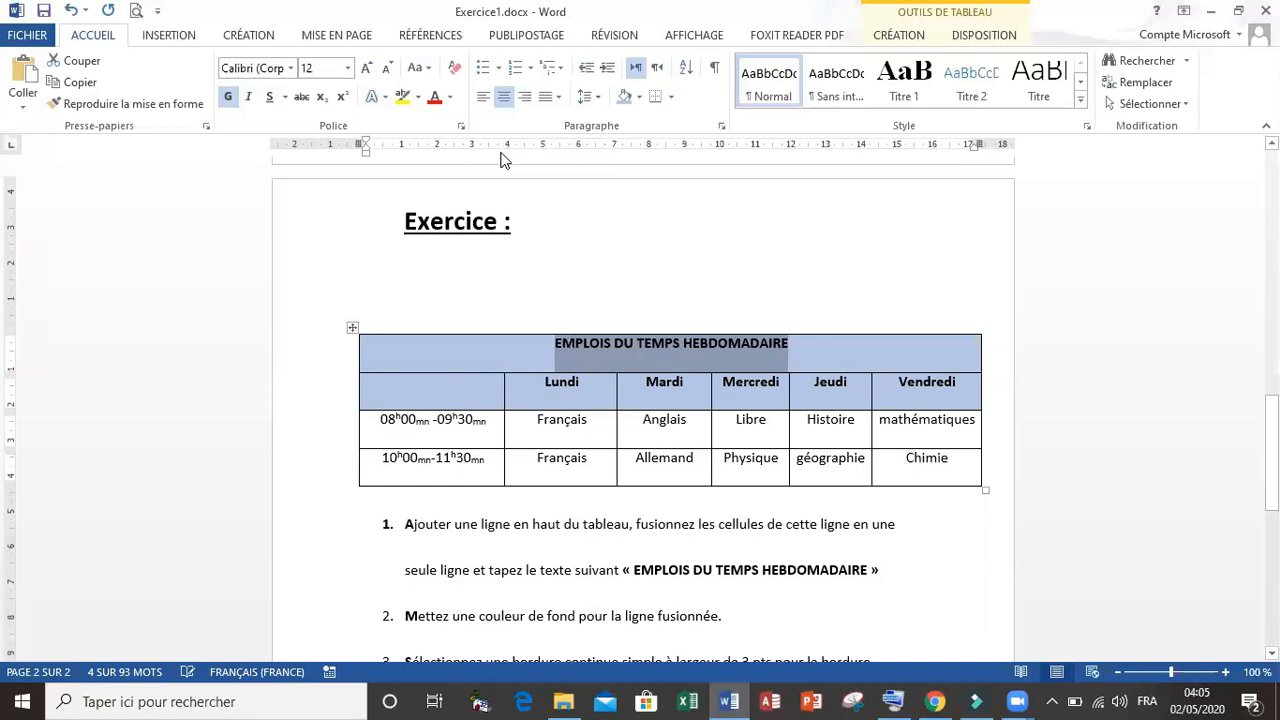
Shade the merged title row of the timetable with "Or, Accentuation4, plus clair 40 %".
click(904, 525)
drag(1271, 445, 1271, 488)
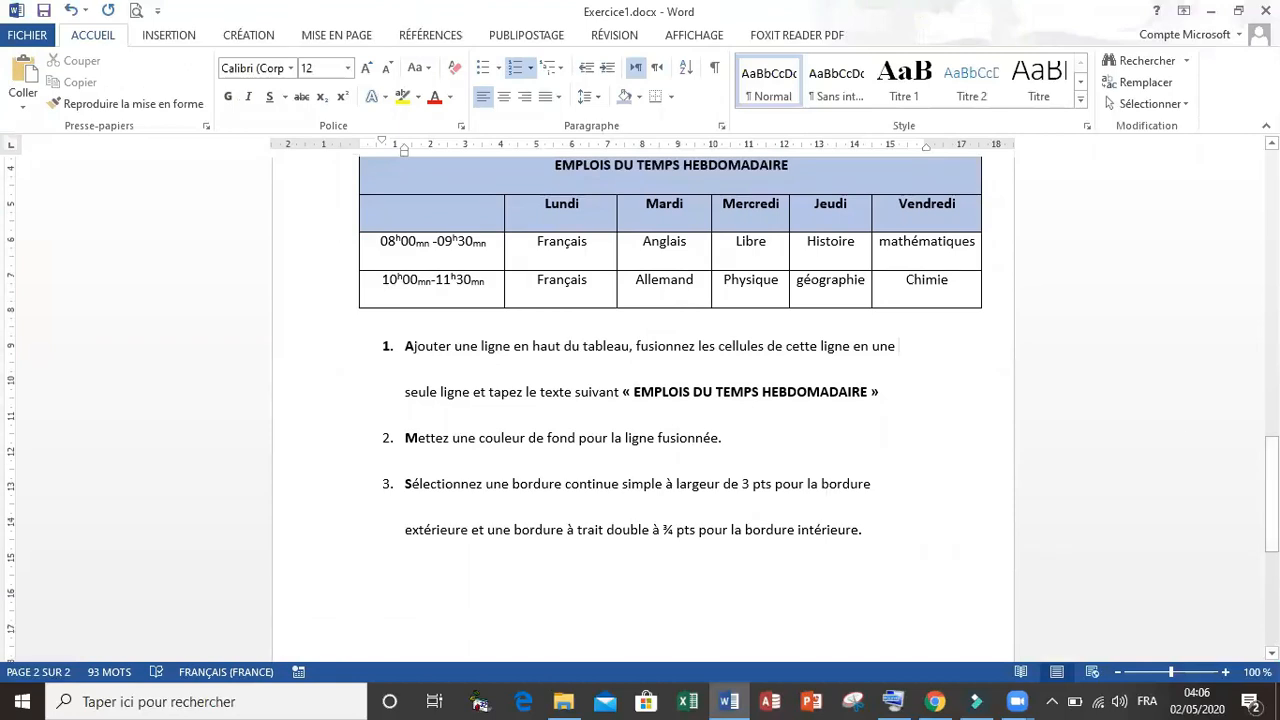
scroll(660, 495, up, 4)
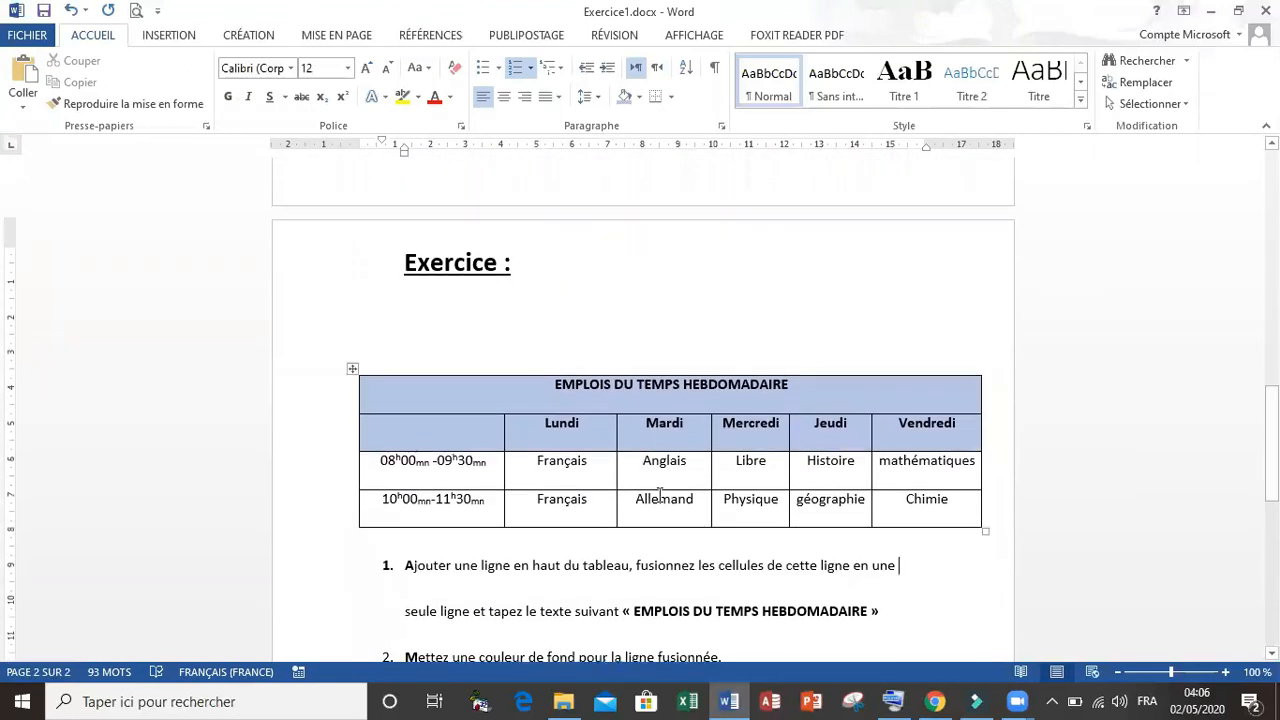
mouse_move(509, 385)
mouse_down()
mouse_move(797, 389)
mouse_move(548, 398)
mouse_up()
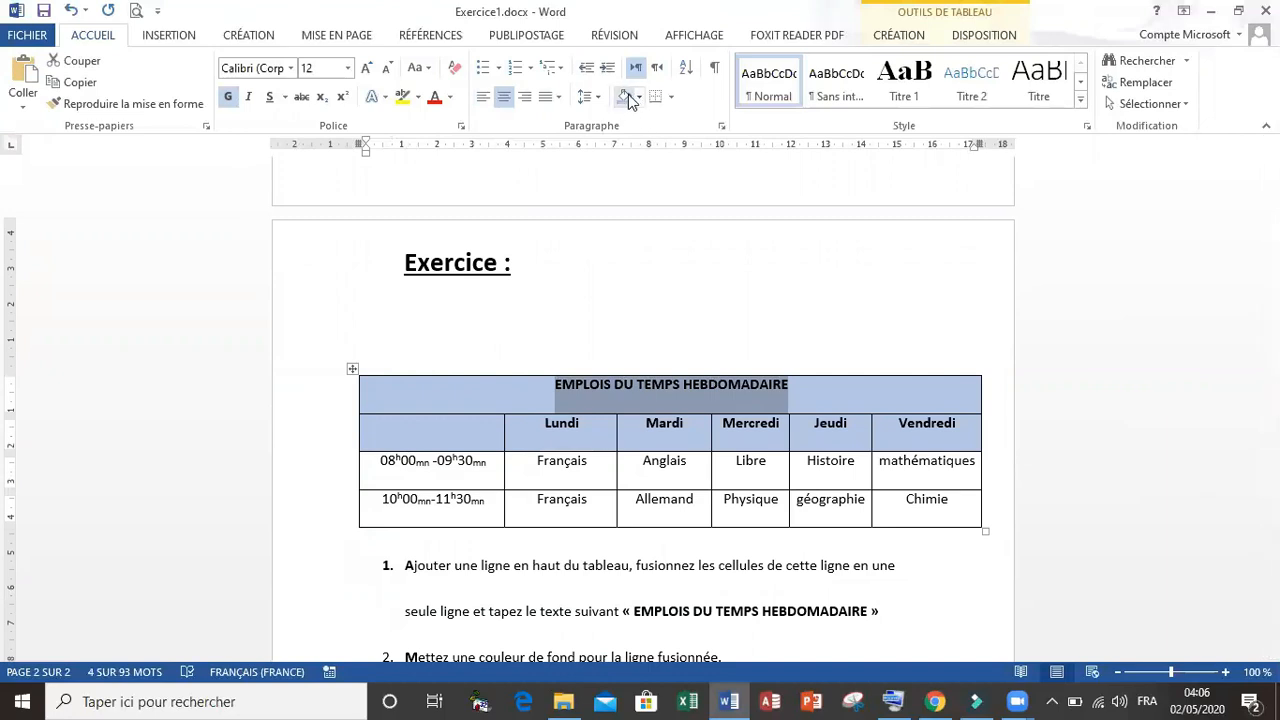
click(900, 36)
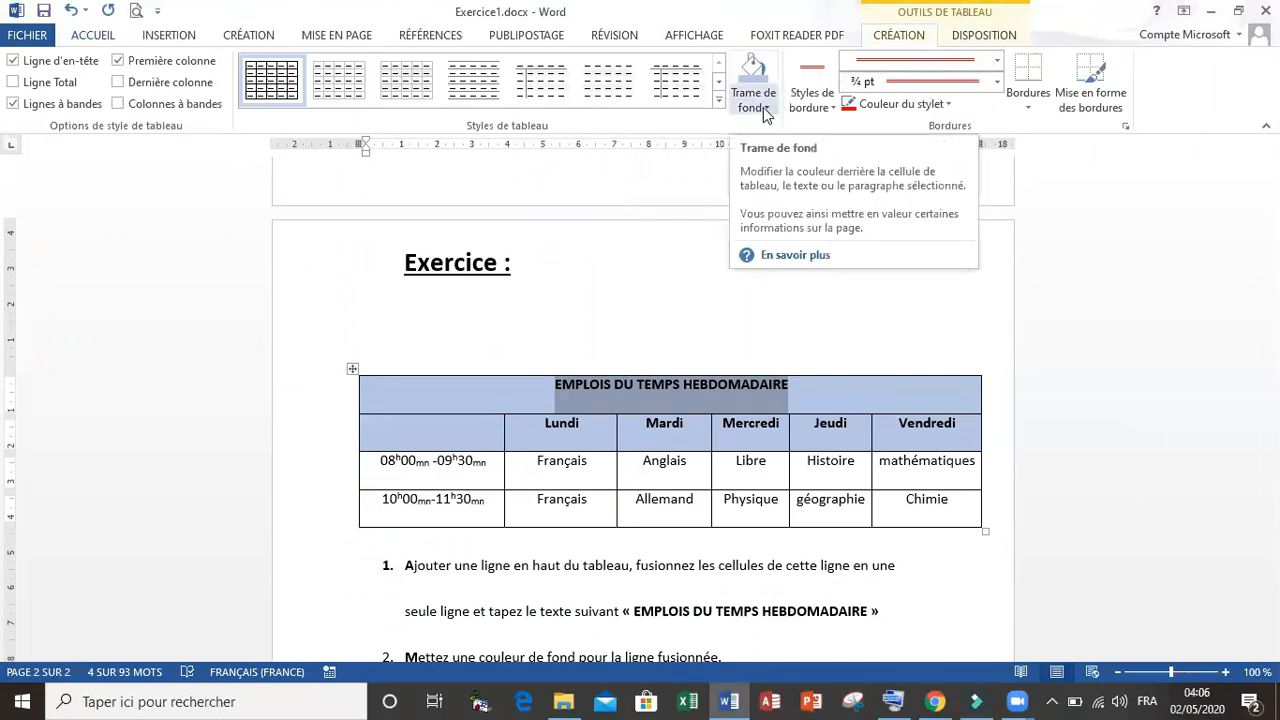
click(93, 35)
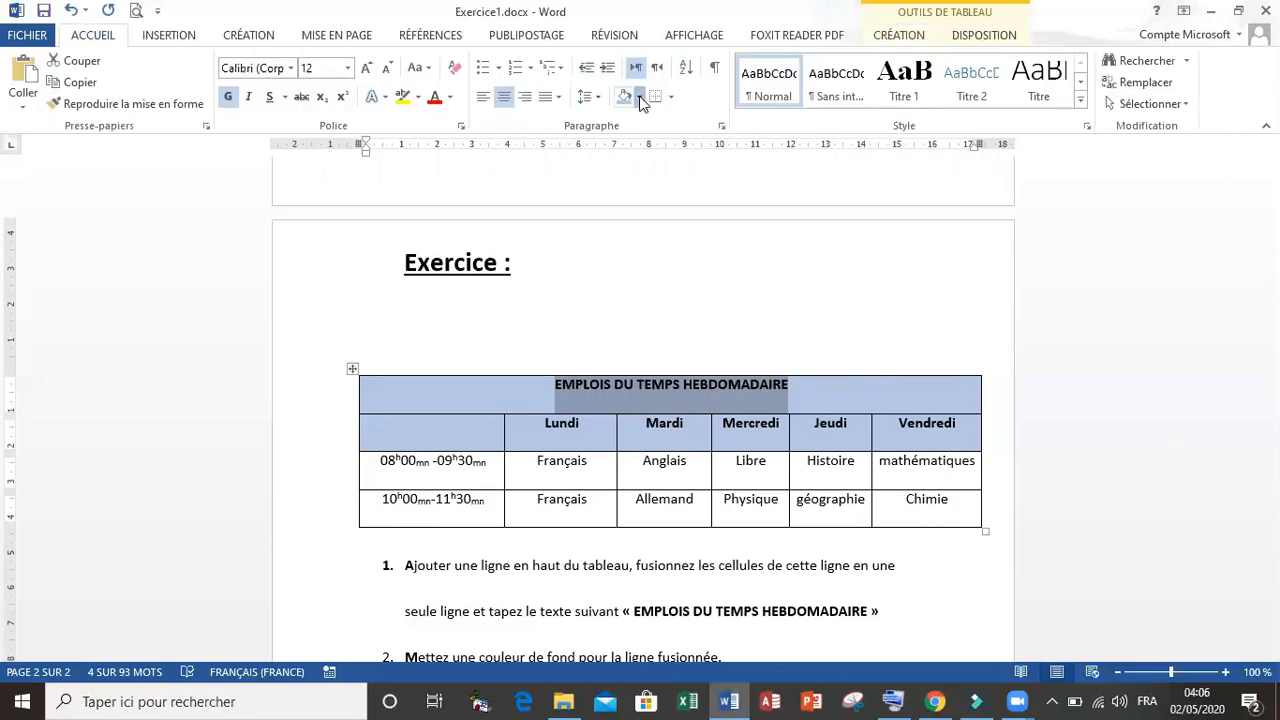
click(639, 97)
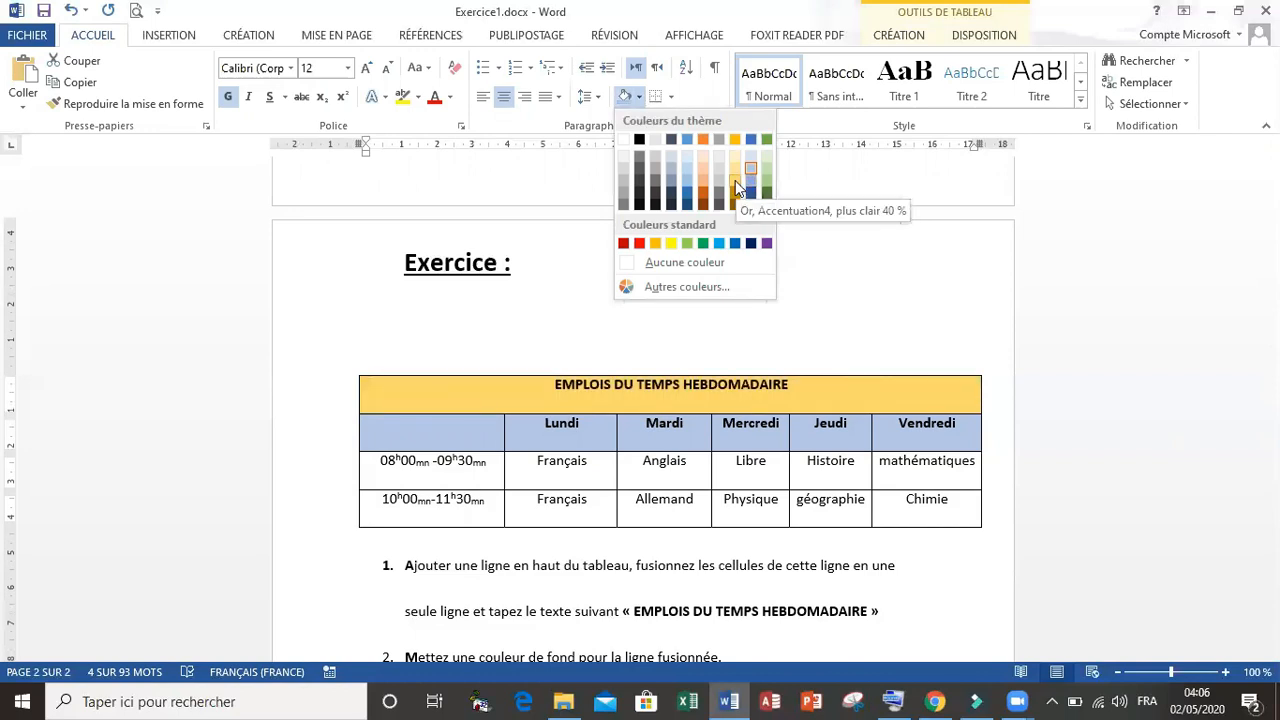
click(735, 180)
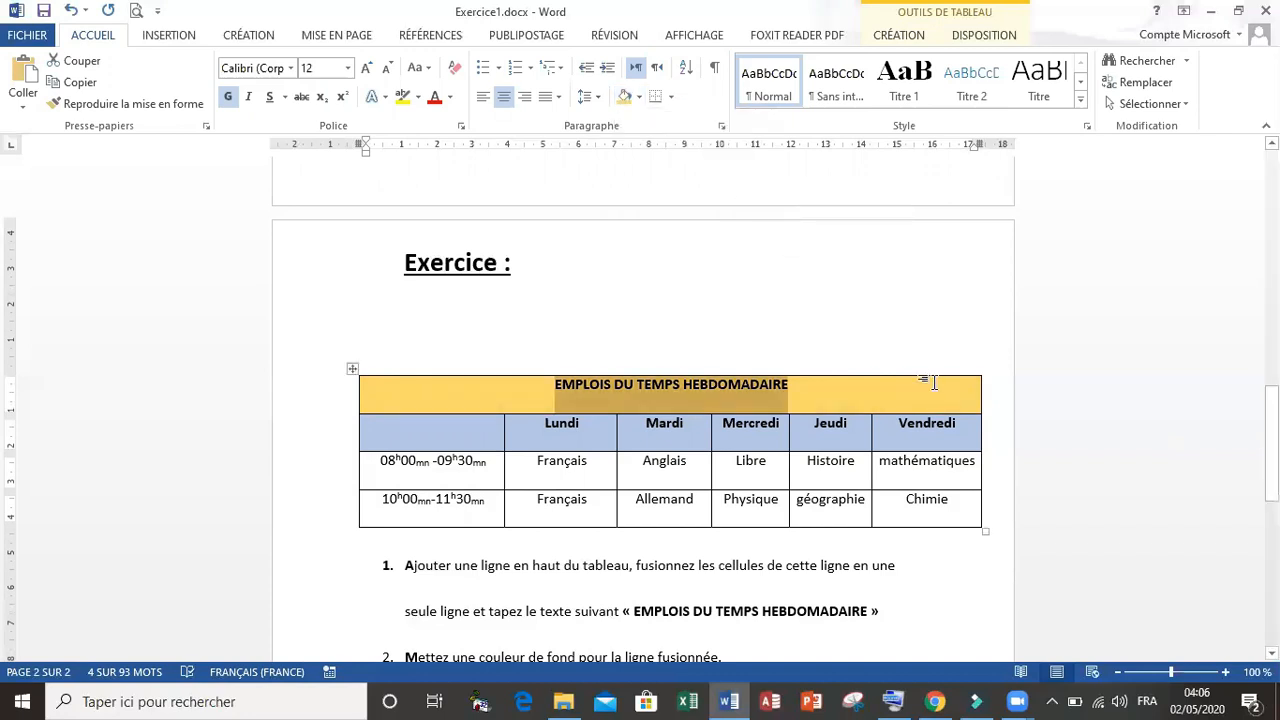
Set the timetable title's font size to 16 and its font color to the standard blue.
click(347, 68)
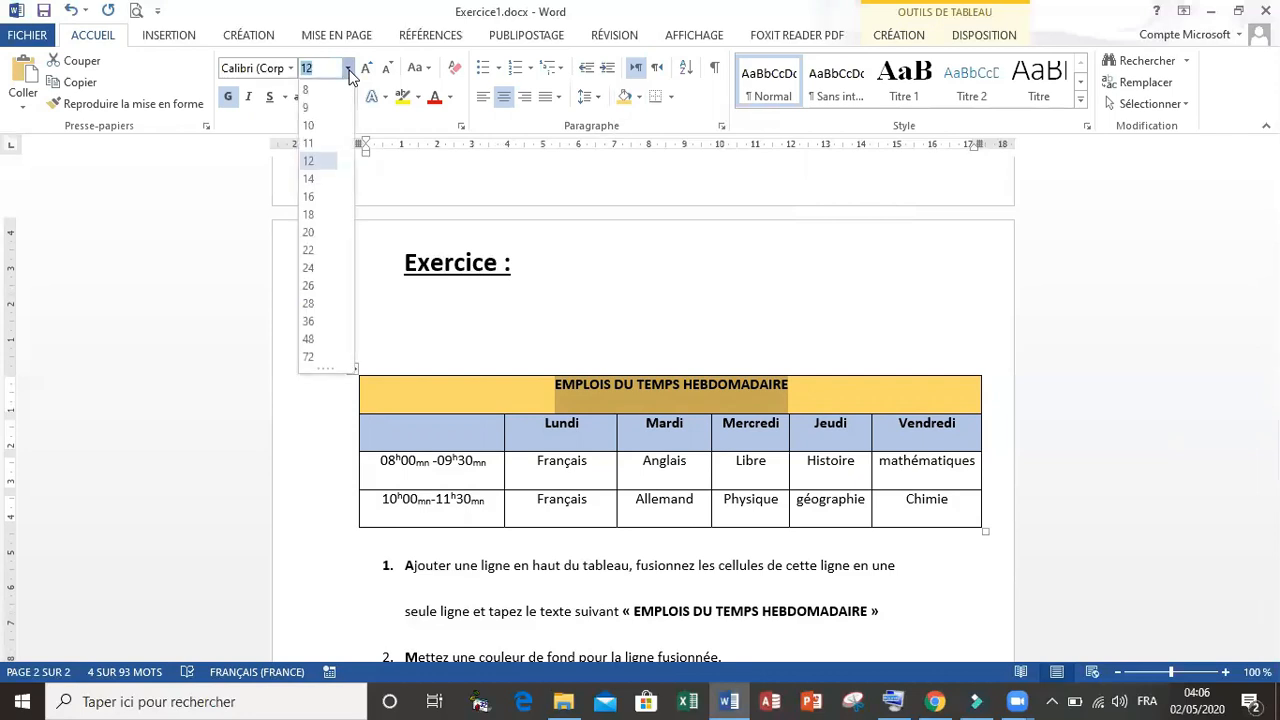
click(313, 197)
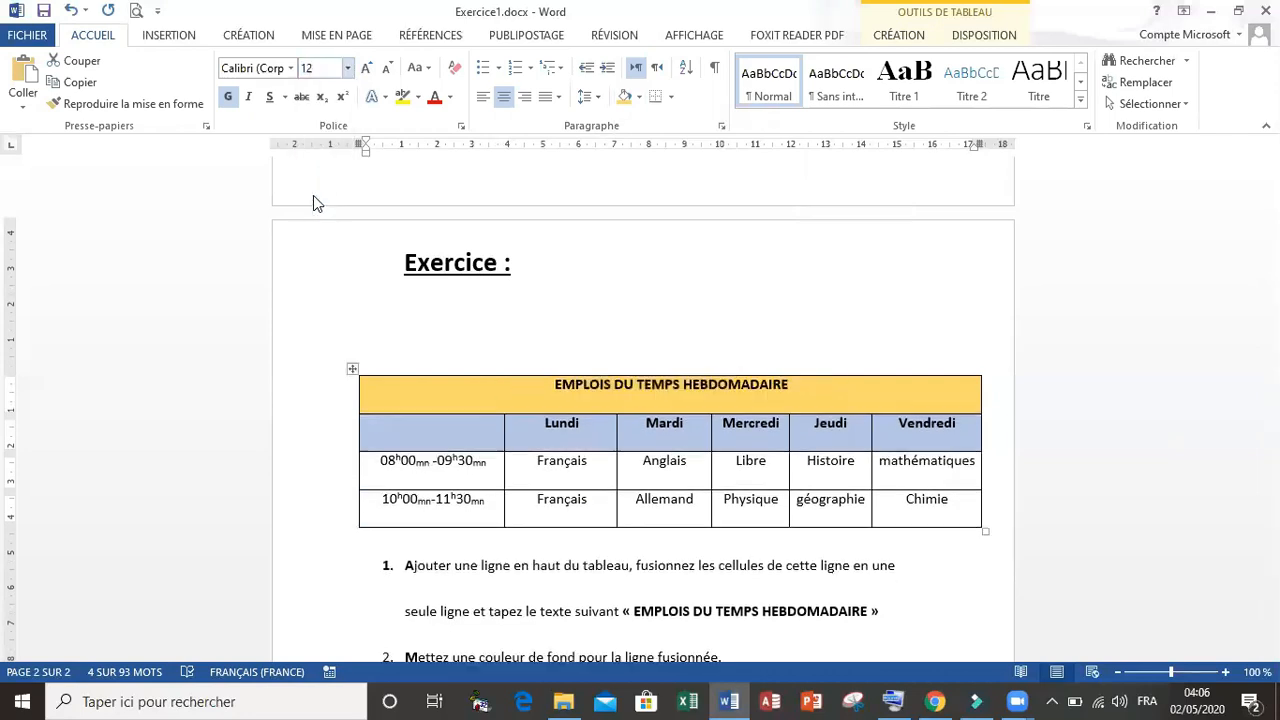
click(448, 98)
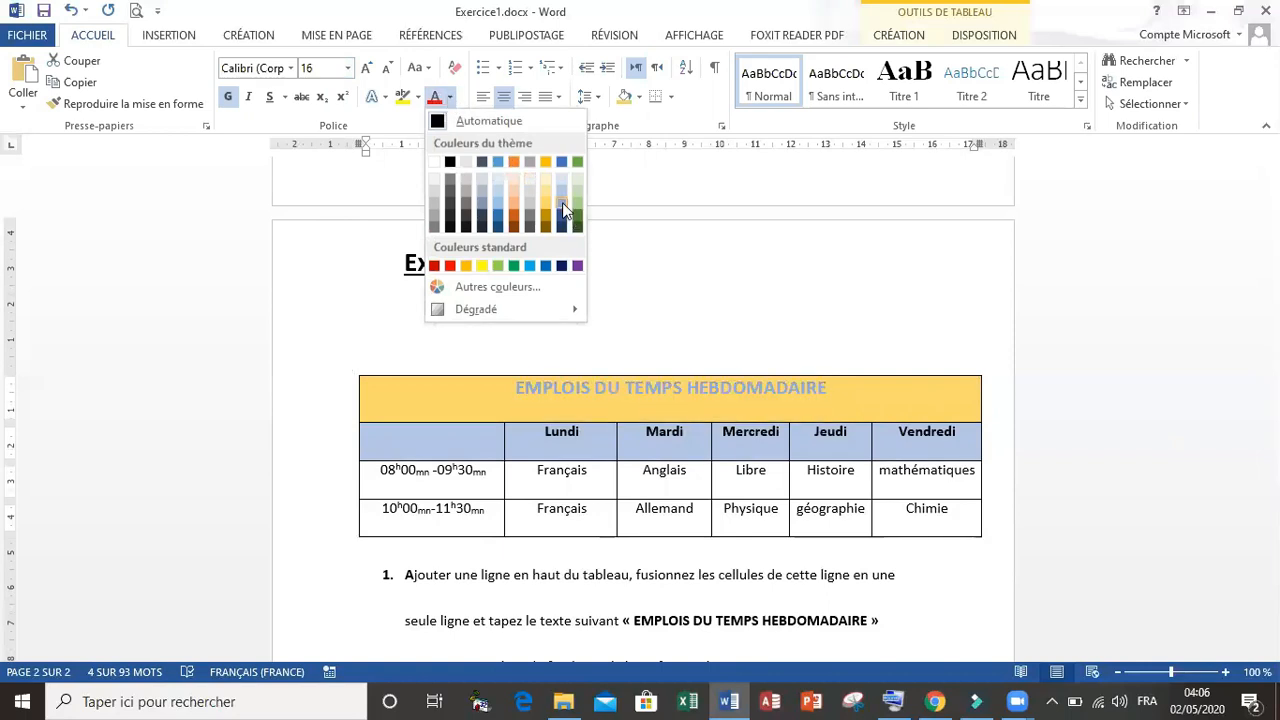
click(545, 268)
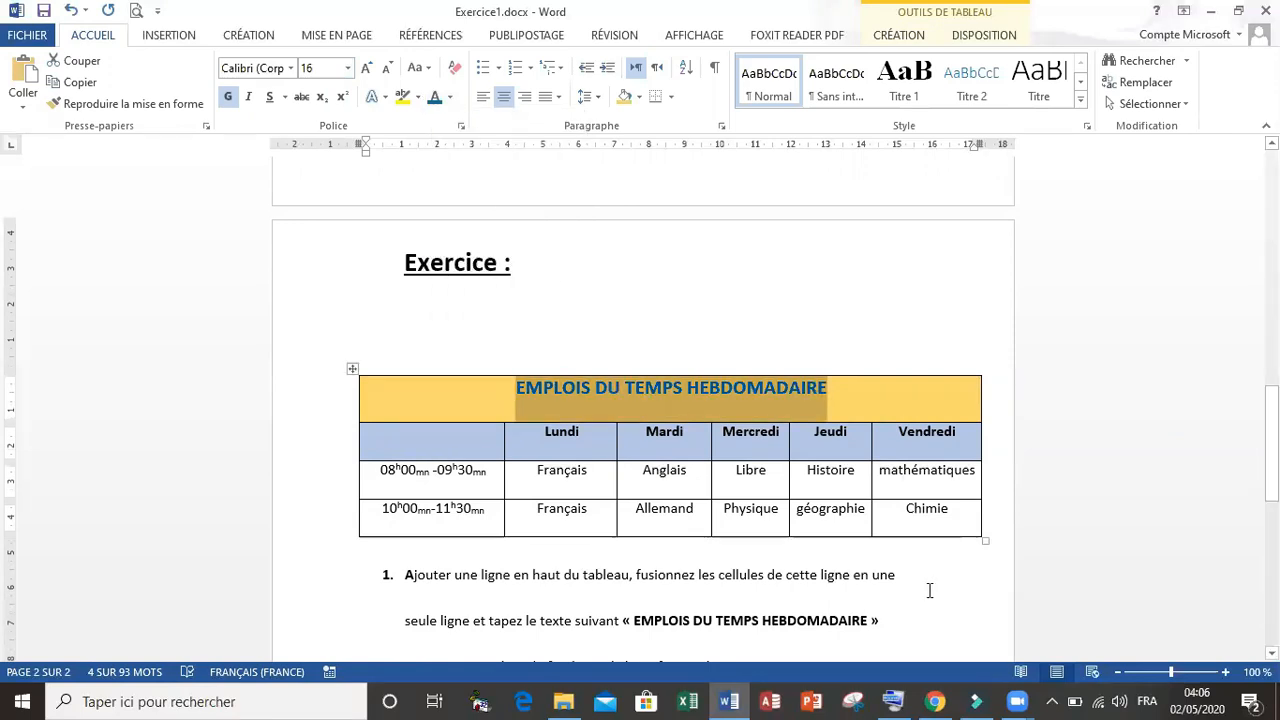